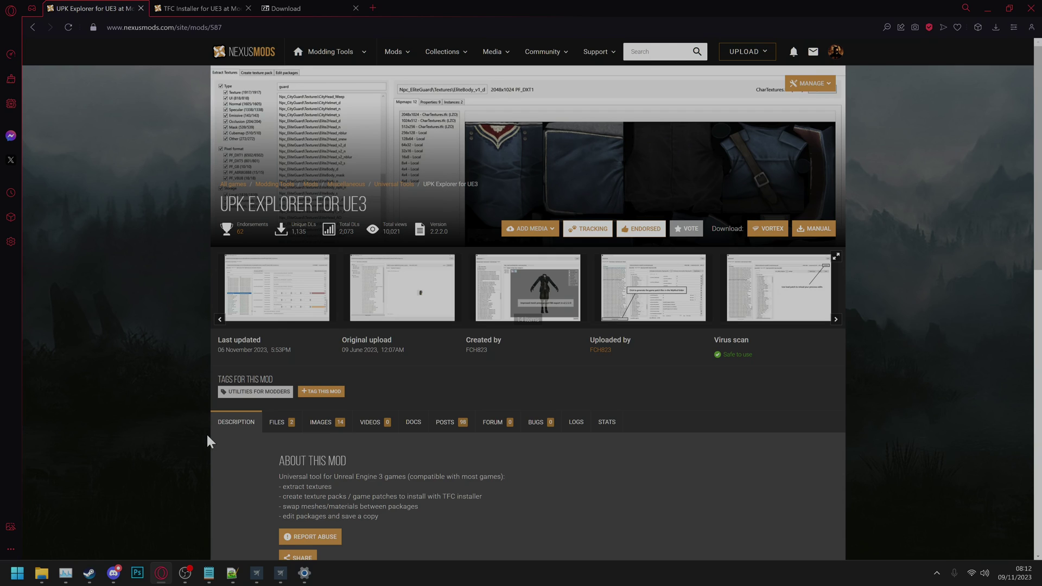
Review UPK Explorer's requirements and download files on Nexus Mods
{"action": "scroll", "coordinate": [208, 438], "scroll_direction": "down", "scroll_amount": 4}
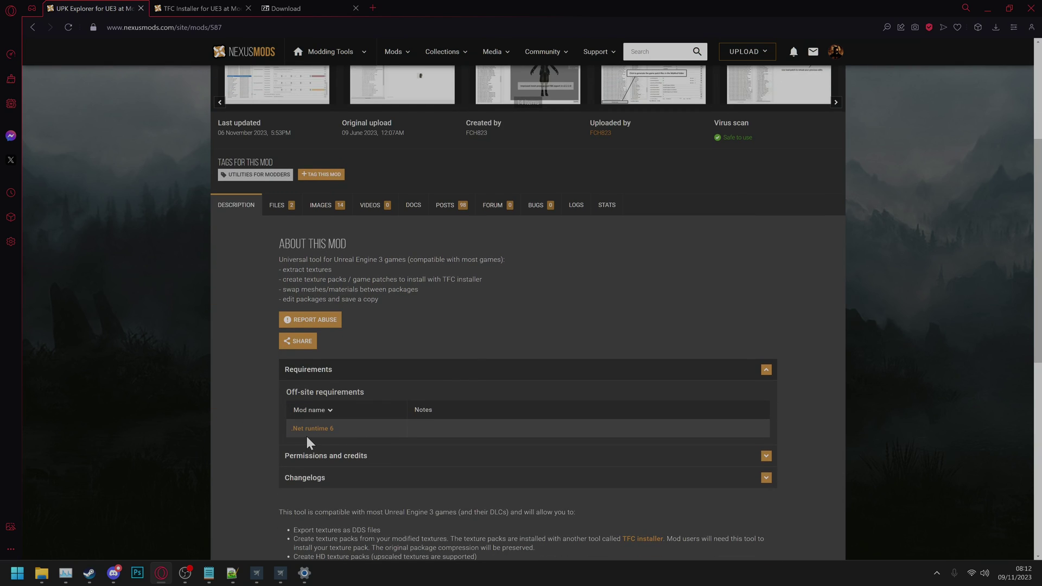
{"action": "key", "text": "ctrl+Tab"}
{"action": "key", "text": "ctrl+Tab"}
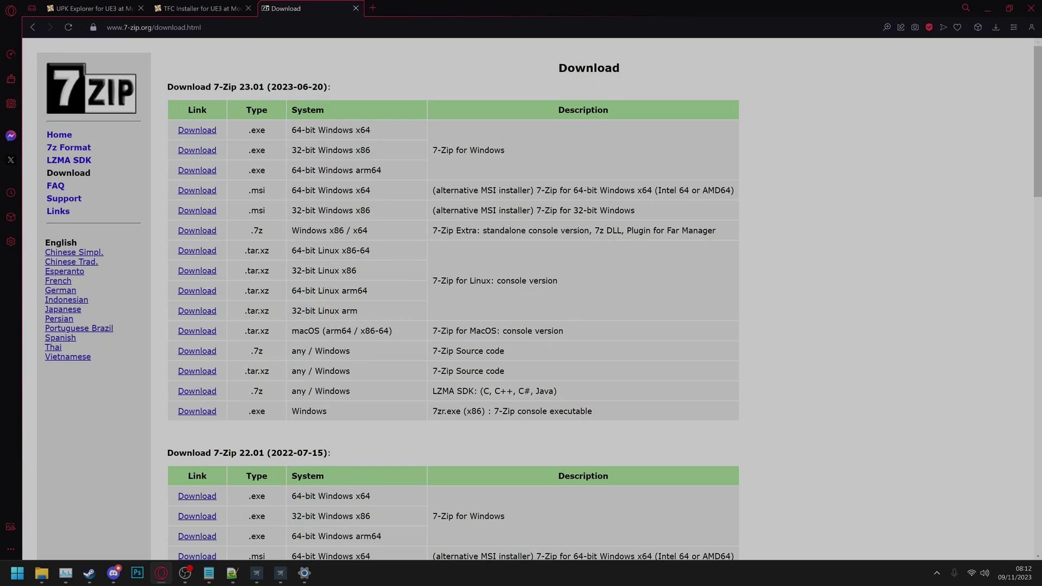
{"action": "left_click", "coordinate": [105, 7]}
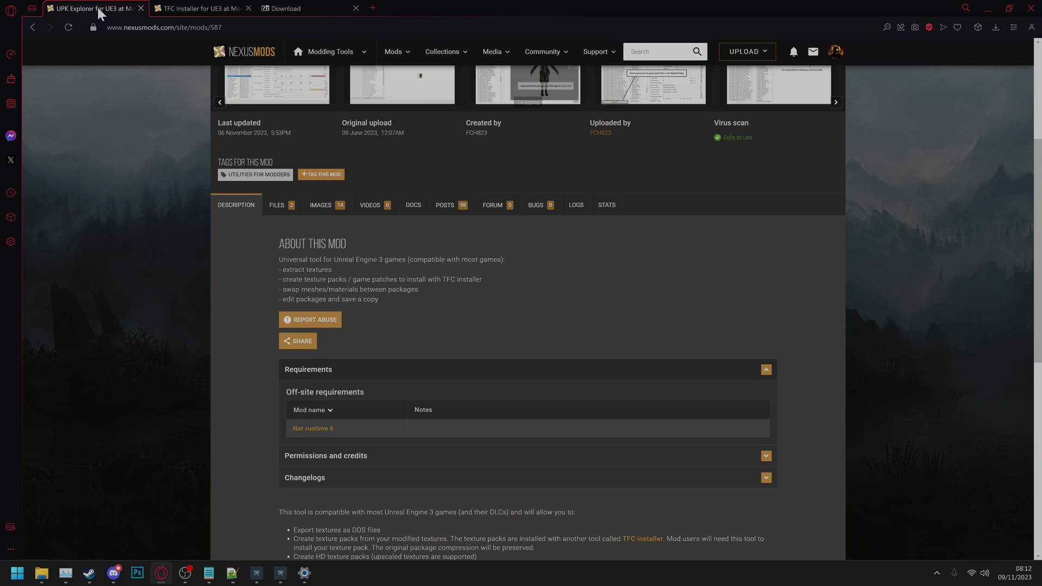
{"action": "left_click", "coordinate": [277, 205]}
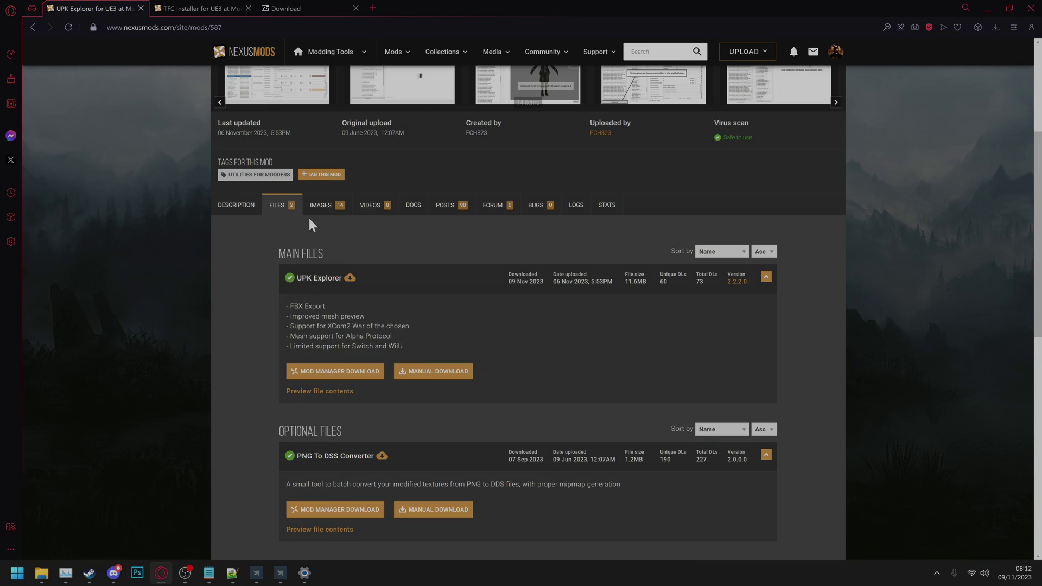
Look over the TFC Installer mod page, then minimize the browser to the desktop
{"action": "left_click", "coordinate": [232, 6]}
{"action": "scroll", "coordinate": [302, 377], "scroll_direction": "down", "scroll_amount": 2}
{"action": "key", "text": "super+d"}
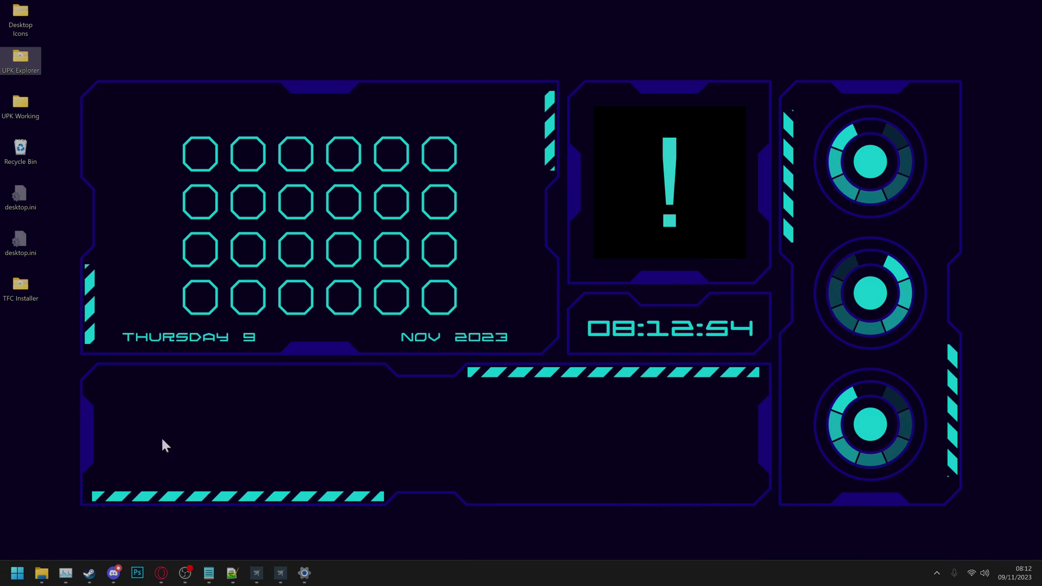
Set Desktop > UPK Working as UPK Explorer's working folder and bring up the game folder chooser
{"action": "left_click", "coordinate": [257, 574]}
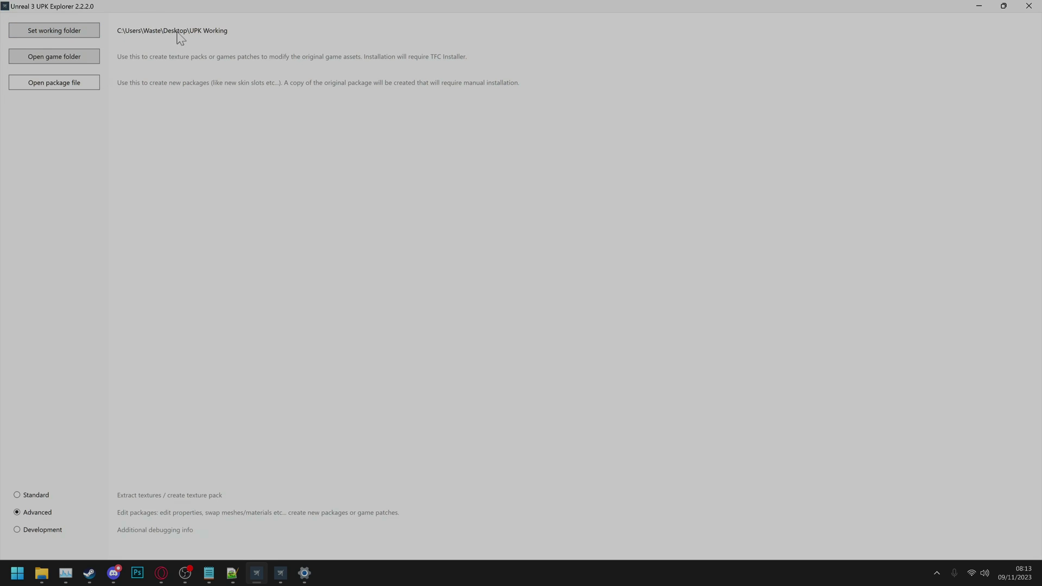
{"action": "left_click", "coordinate": [75, 31]}
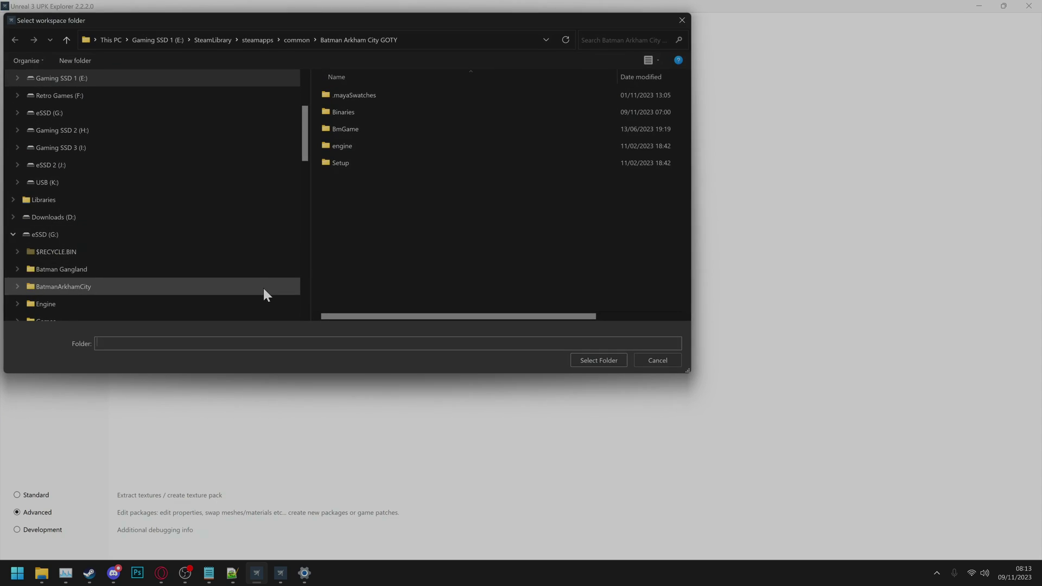
{"action": "scroll", "coordinate": [163, 98], "scroll_direction": "up", "scroll_amount": 2}
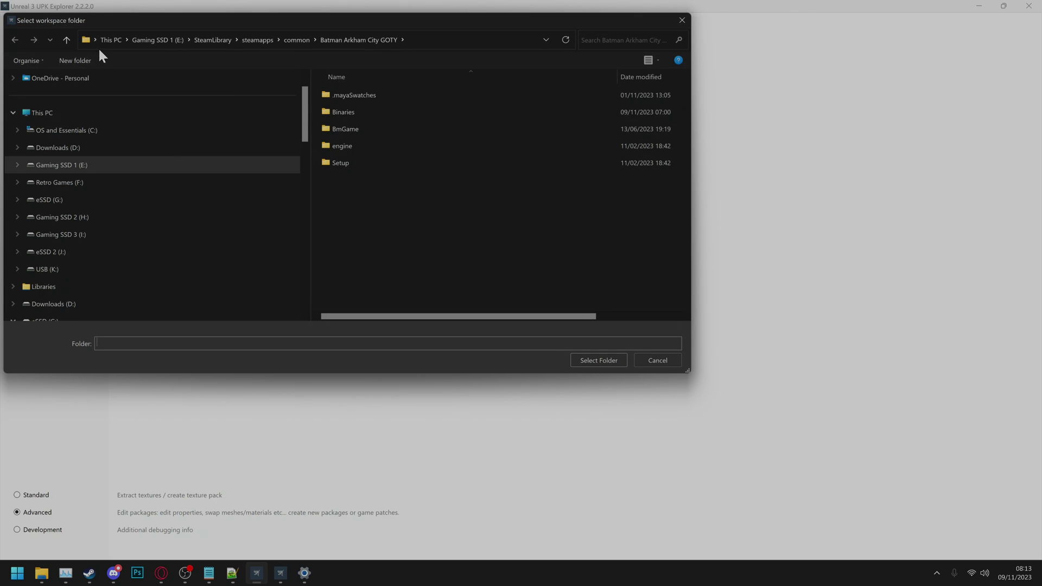
{"action": "left_click", "coordinate": [95, 40]}
{"action": "left_click", "coordinate": [101, 56]}
{"action": "scroll", "coordinate": [434, 228], "scroll_direction": "down", "scroll_amount": 3}
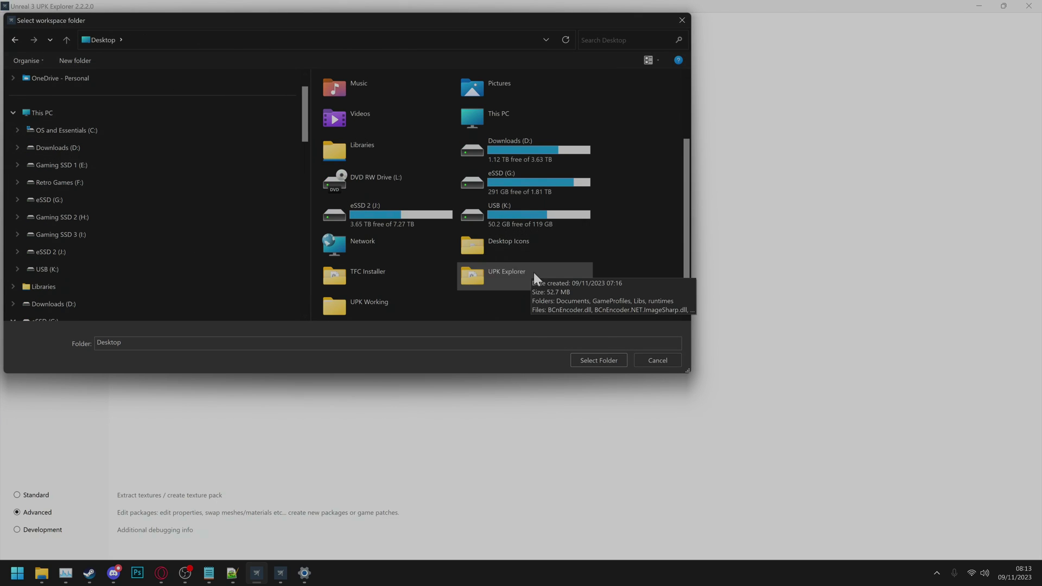
{"action": "double_click", "coordinate": [426, 301]}
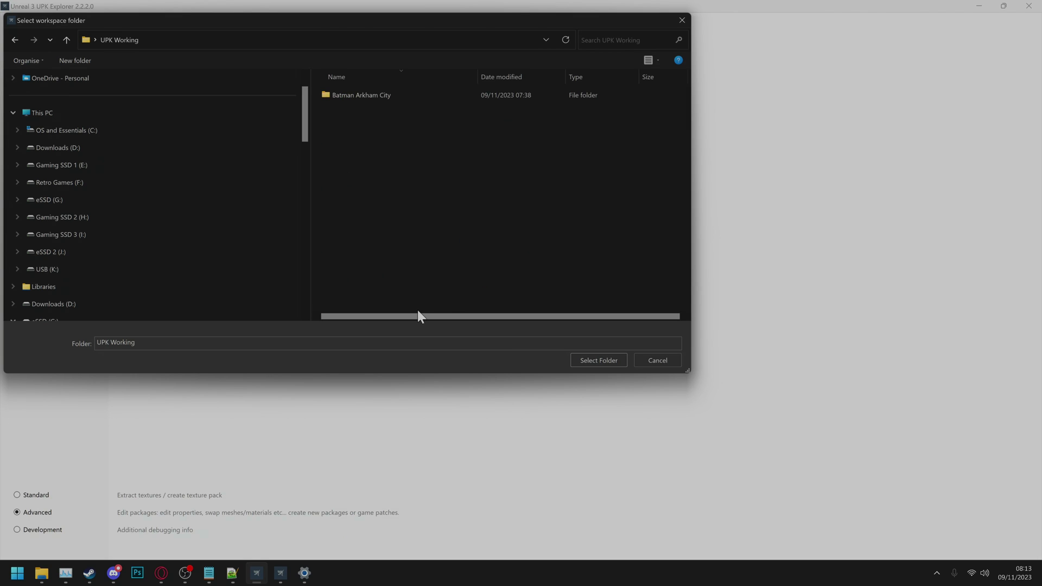
{"action": "left_click", "coordinate": [625, 361]}
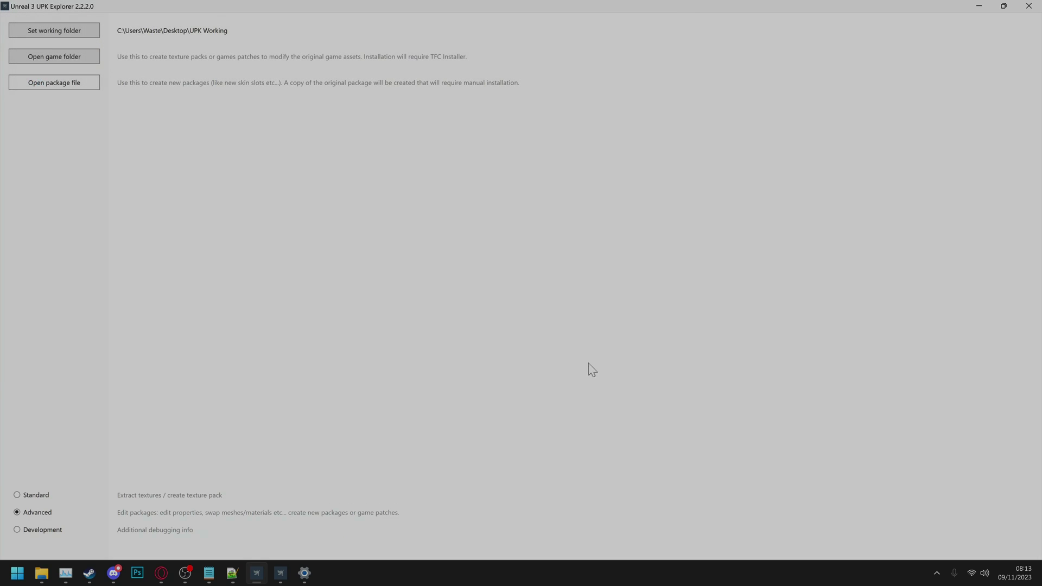
{"action": "left_click", "coordinate": [67, 55]}
{"action": "left_click", "coordinate": [53, 61]}
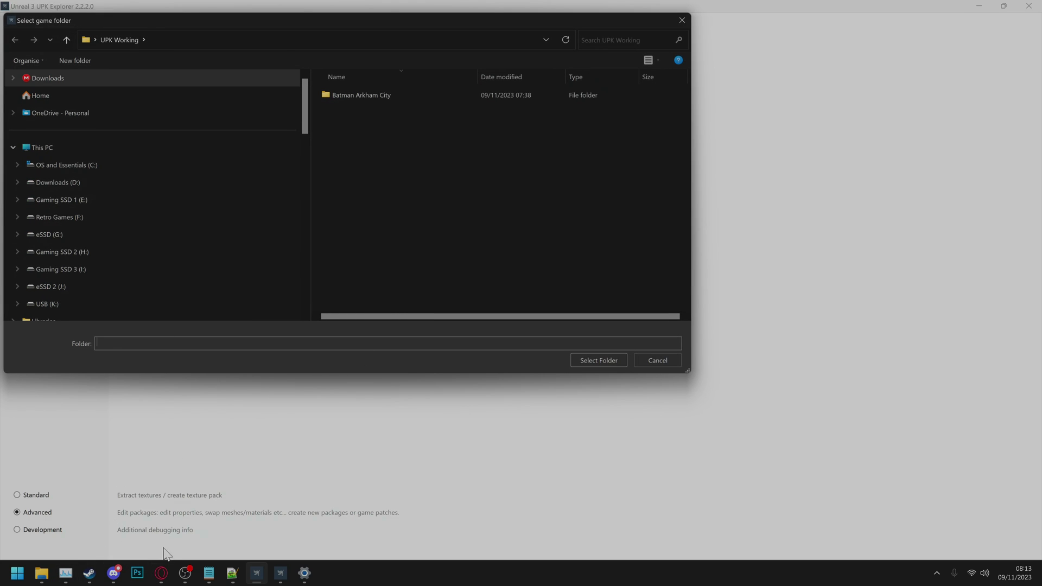
Open Batman: Arkham City GOTY's install folder via Steam Properties > Installed Files and copy its path
{"action": "left_click", "coordinate": [90, 574]}
{"action": "left_click", "coordinate": [74, 539]}
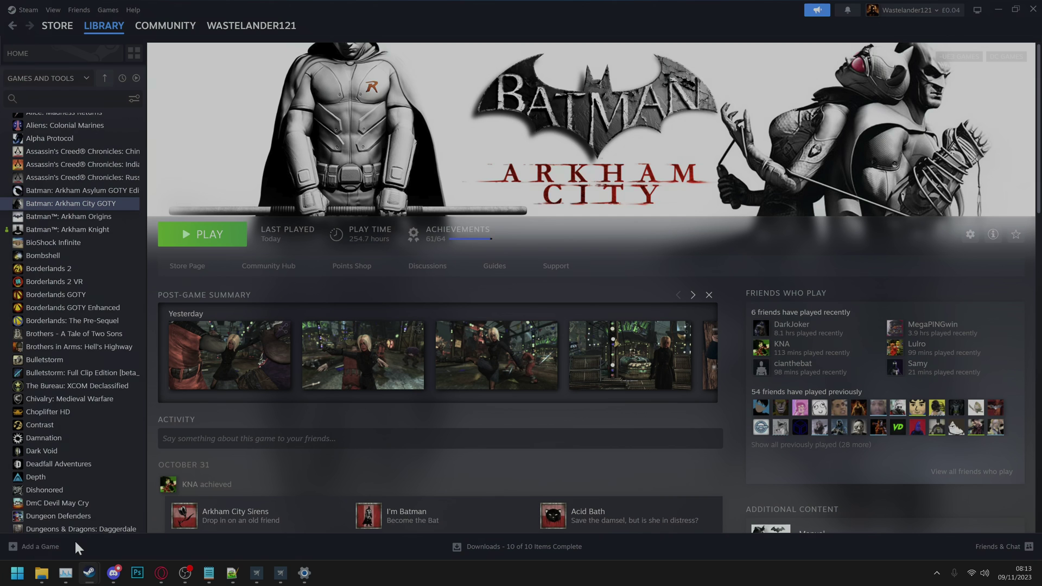
{"action": "right_click", "coordinate": [74, 209]}
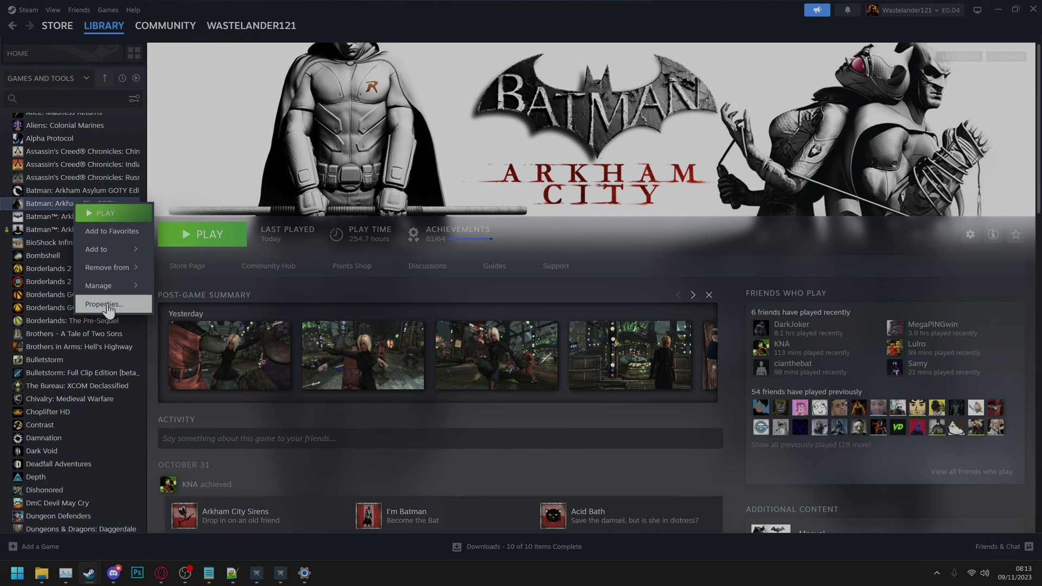
{"action": "left_click", "coordinate": [101, 302]}
{"action": "left_click", "coordinate": [277, 179]}
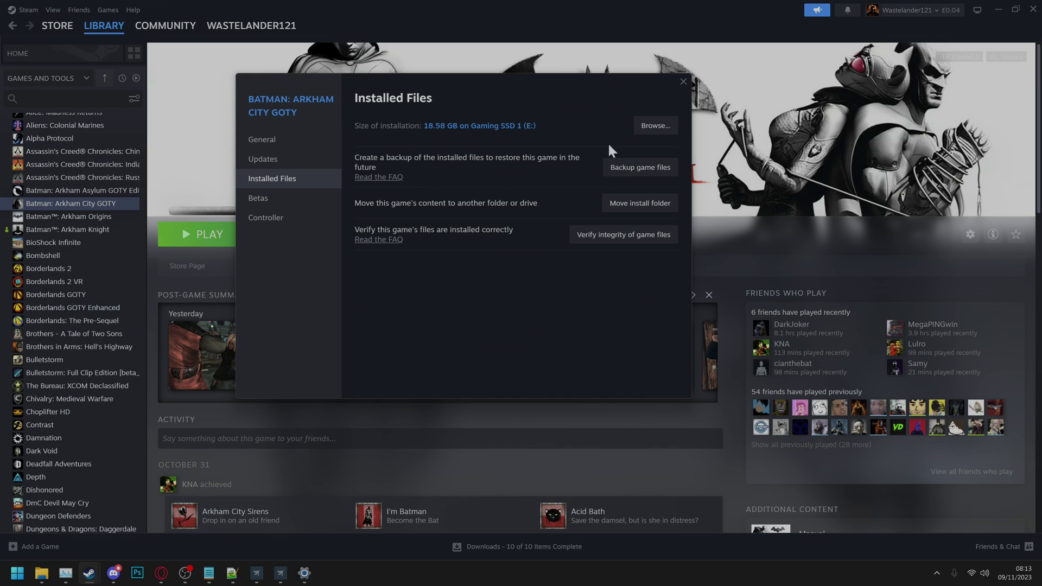
{"action": "left_click", "coordinate": [658, 126]}
{"action": "left_click", "coordinate": [548, 122]}
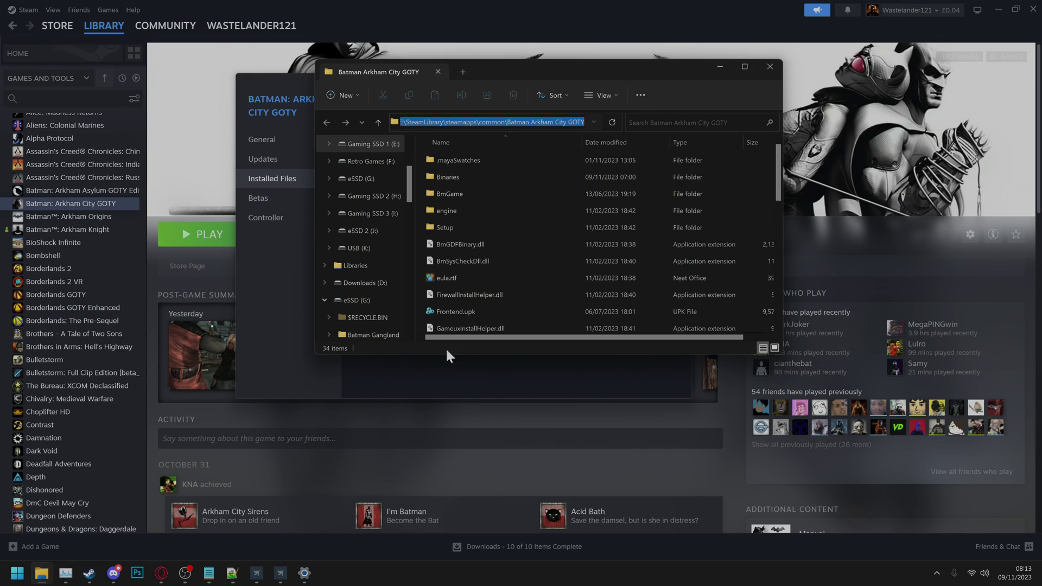
Load the pasted Arkham City install folder as Batman Arkham City PC and close the warnings list
{"action": "left_click", "coordinate": [281, 572]}
{"action": "left_click", "coordinate": [316, 39]}
{"action": "type", "text": "E:\\SteamLibrary\\steamapps\\common\\Batman Arkham City GOTY"}
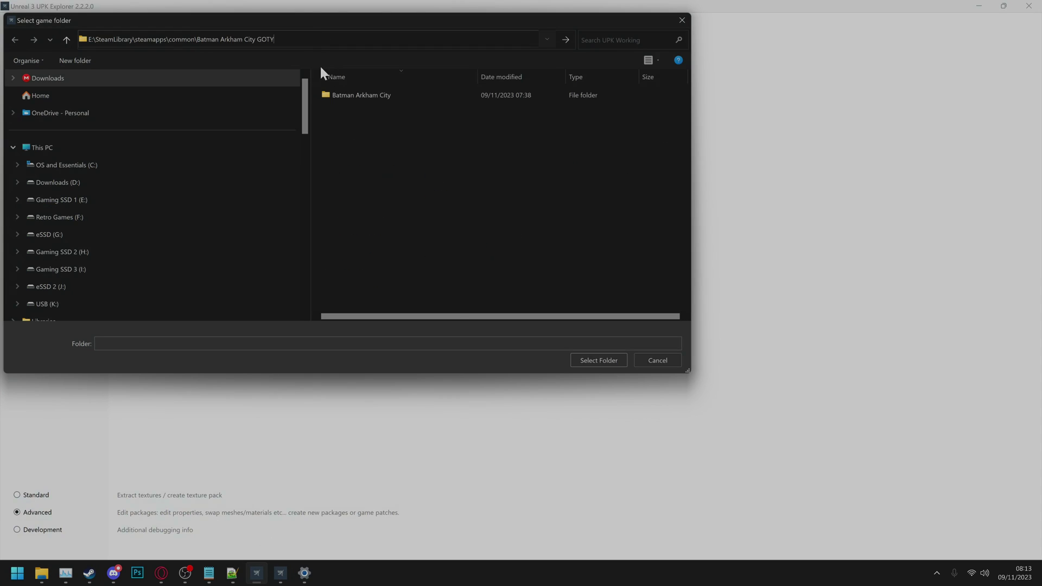
{"action": "key", "text": "Return"}
{"action": "left_click", "coordinate": [605, 358]}
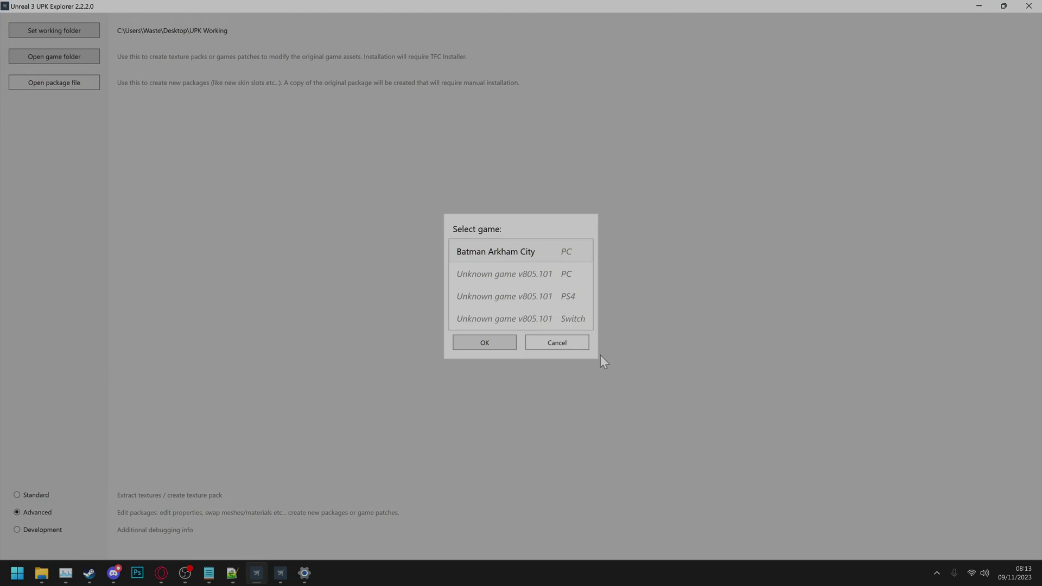
{"action": "left_click", "coordinate": [506, 343]}
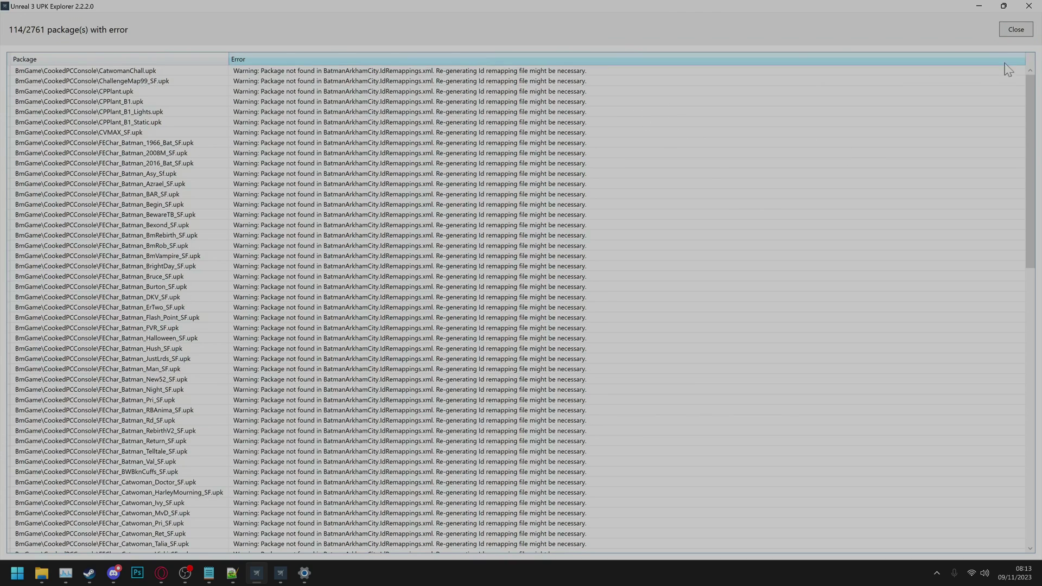
{"action": "left_click", "coordinate": [1015, 29]}
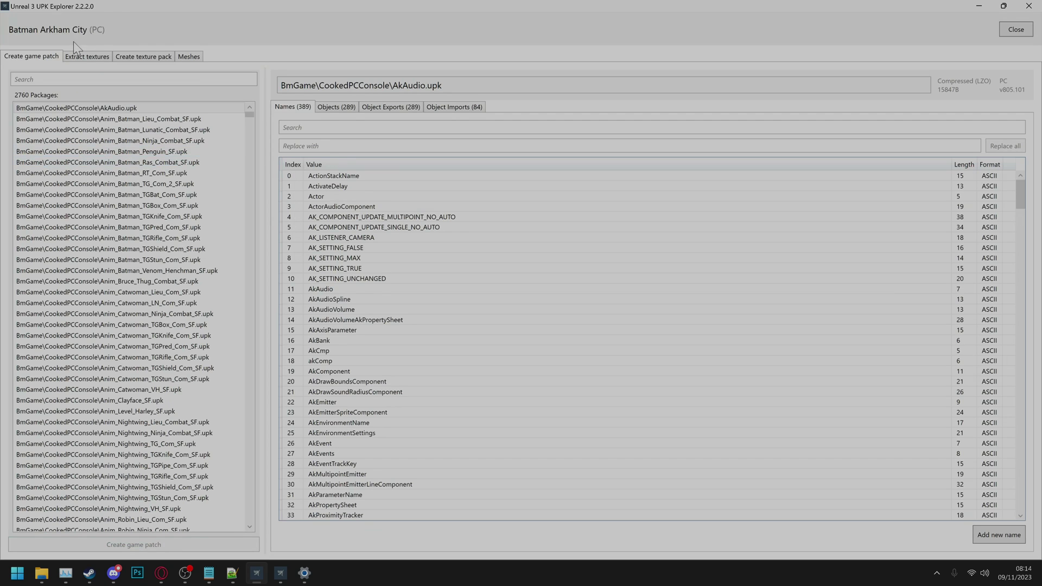
Filter the Extract textures list by '1970' and widen it to show full names
{"action": "left_click", "coordinate": [83, 57]}
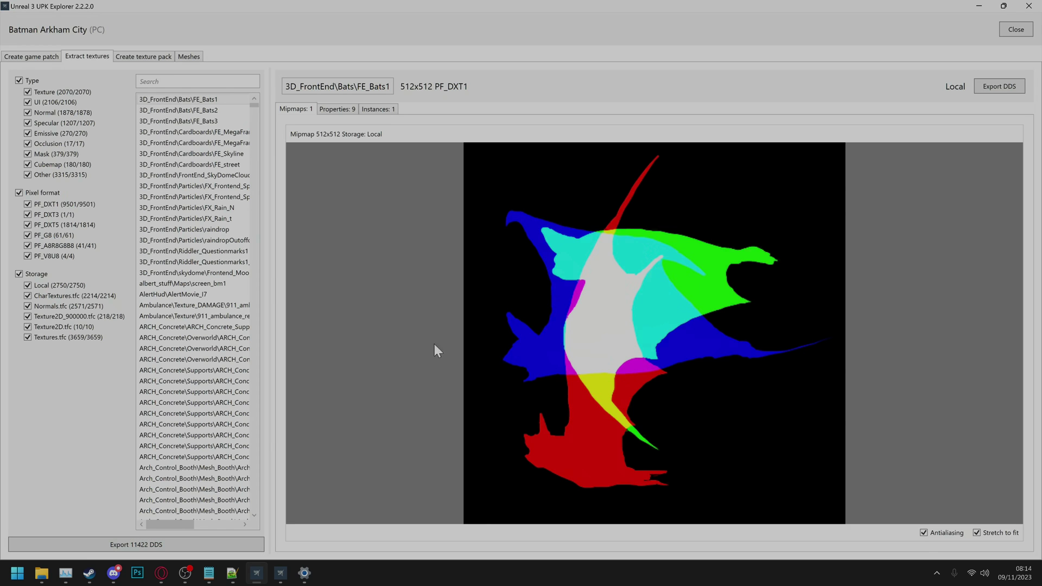
{"action": "left_click", "coordinate": [162, 82]}
{"action": "type", "text": "1970"}
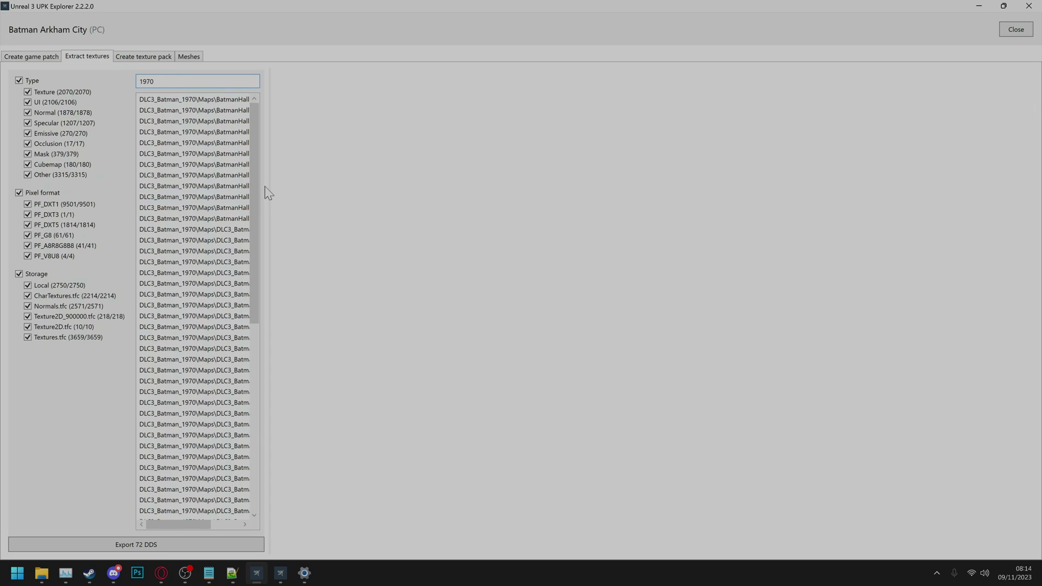
{"action": "left_click_drag", "start_coordinate": [267, 185], "coordinate": [461, 180]}
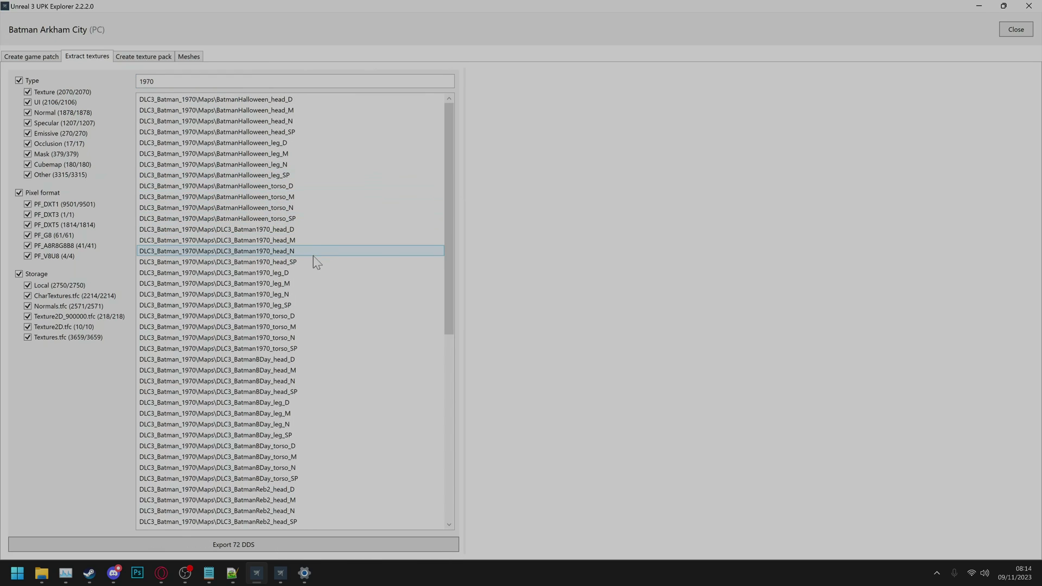
Export DLC3_Batman1970 head_D, leg_D and torso_D textures as DDS files
{"action": "left_click", "coordinate": [288, 233]}
{"action": "left_click", "coordinate": [1001, 87]}
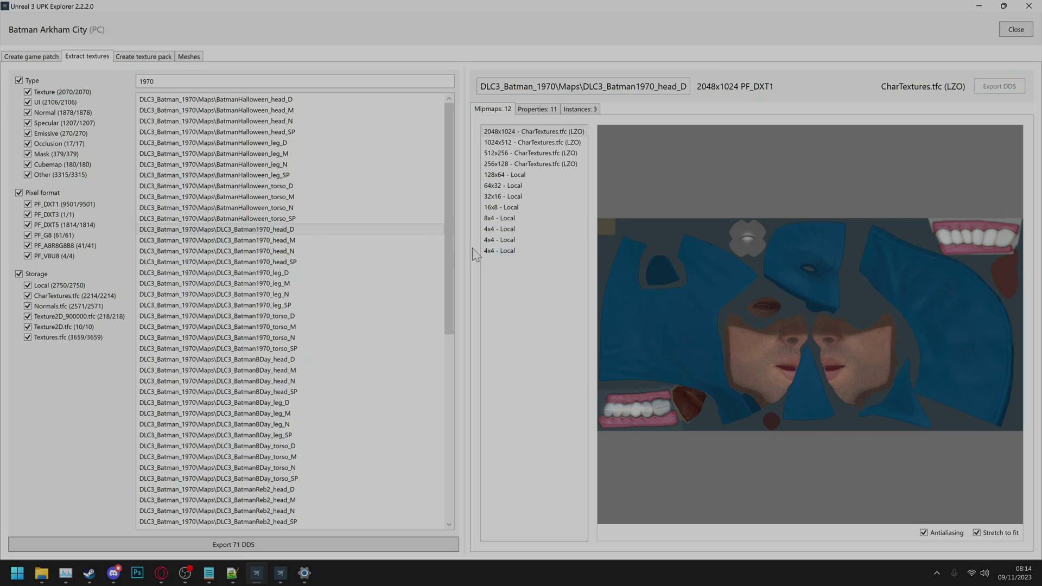
{"action": "left_click", "coordinate": [384, 273]}
{"action": "left_click", "coordinate": [1006, 88]}
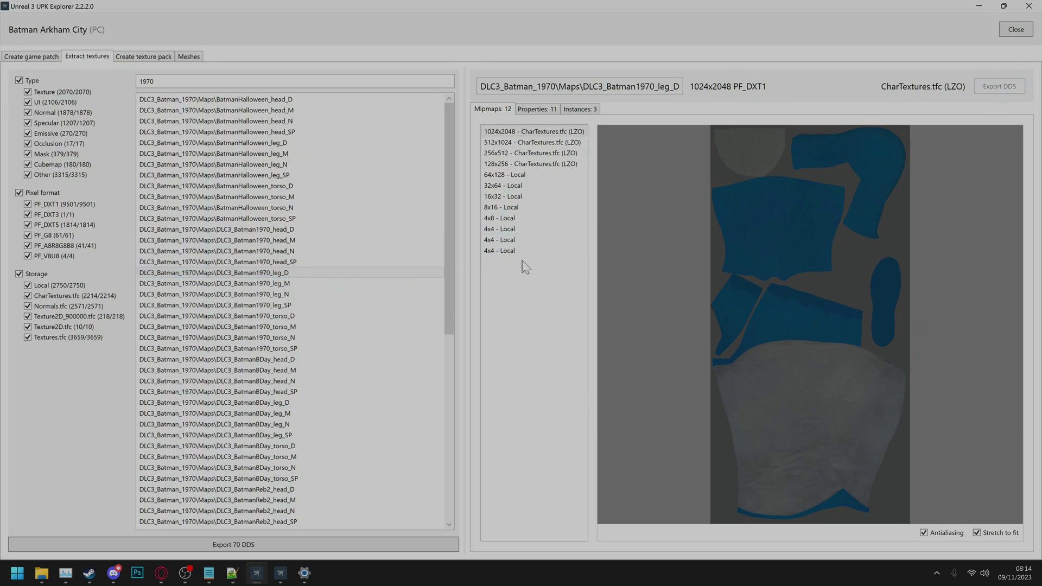
{"action": "left_click", "coordinate": [386, 316]}
{"action": "left_click", "coordinate": [999, 88]}
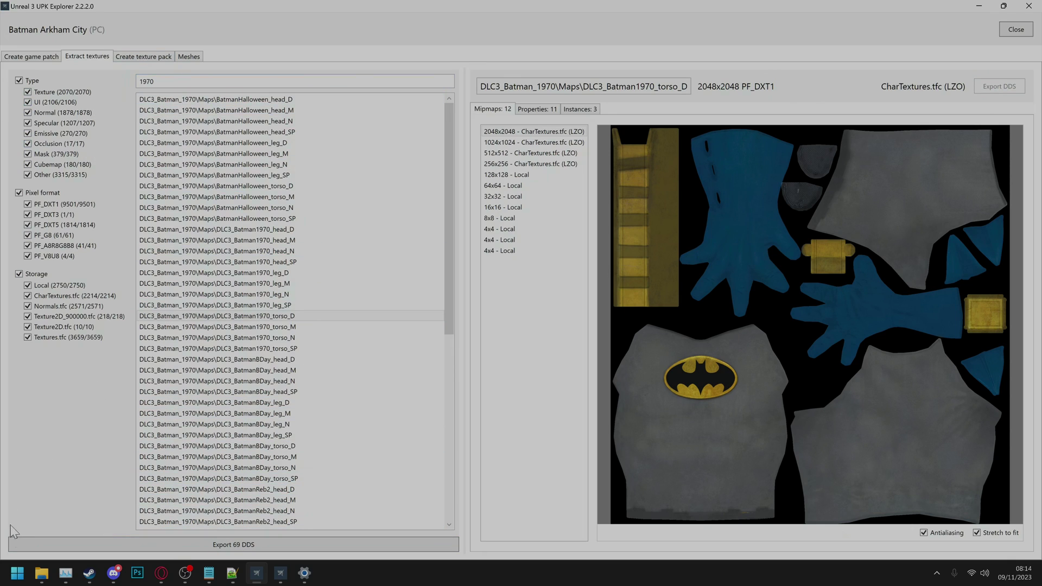
Close both TFC Installer folder windows
{"action": "mouse_move", "coordinate": [41, 573]}
{"action": "mouse_move", "coordinate": [643, 543]}
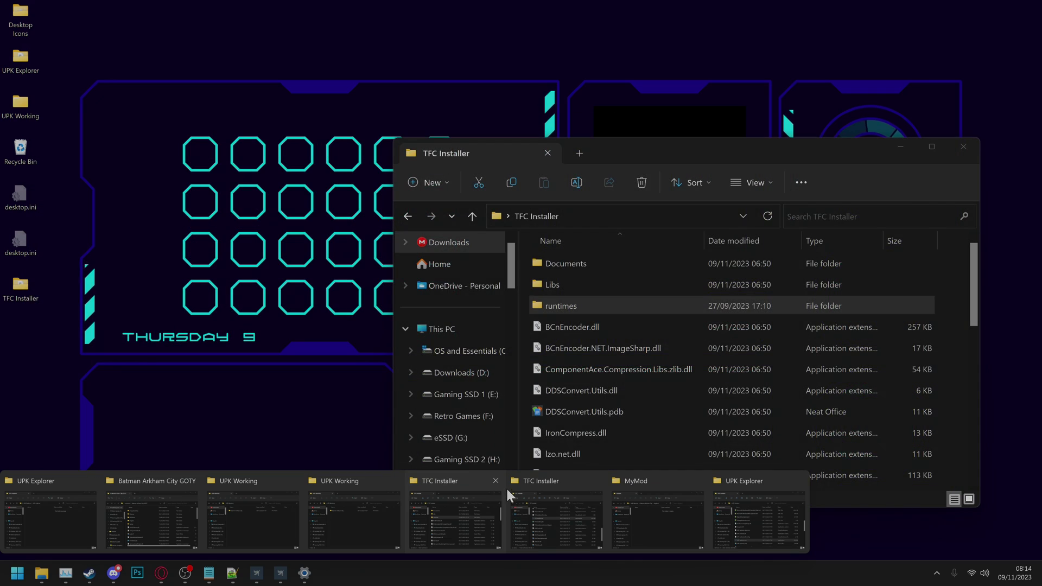
{"action": "left_click", "coordinate": [494, 479]}
{"action": "left_click", "coordinate": [494, 480]}
Open DLC3_Batman1970_head_D.dds from UPK Working > Batman Arkham City > Exports > PF_DXT1
{"action": "left_click", "coordinate": [391, 510]}
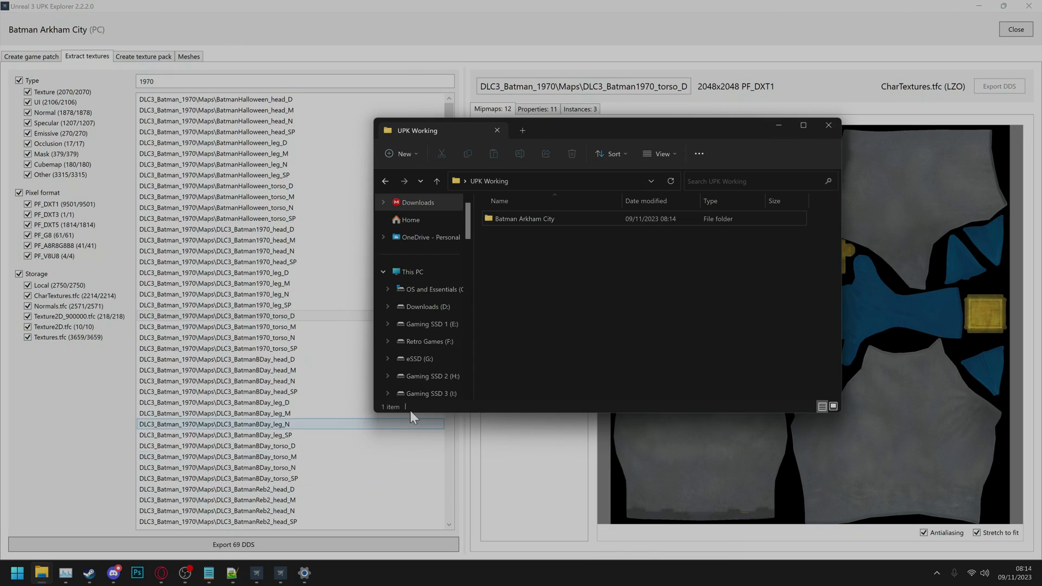
{"action": "double_click", "coordinate": [509, 222]}
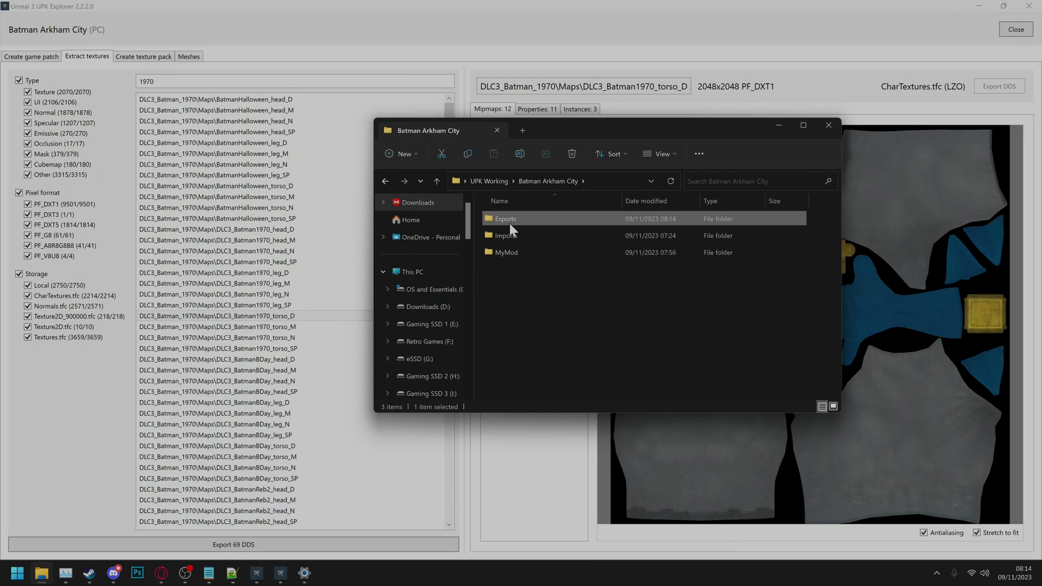
{"action": "double_click", "coordinate": [509, 221]}
{"action": "double_click", "coordinate": [606, 217]}
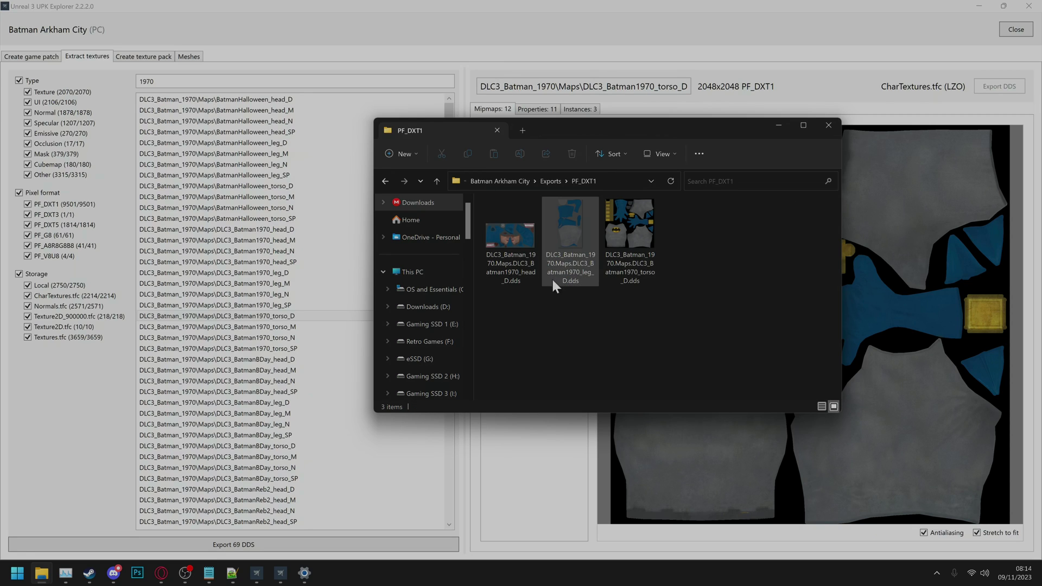
{"action": "double_click", "coordinate": [516, 246]}
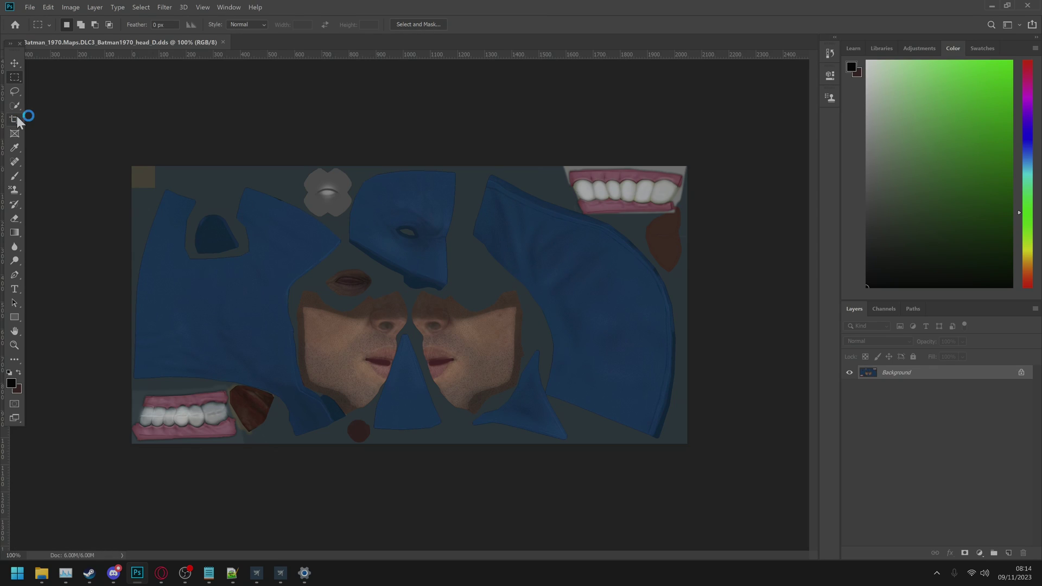
Select the large left blue piece of the head texture with Quick Selection
{"action": "right_click", "coordinate": [19, 110]}
{"action": "left_click", "coordinate": [35, 106]}
{"action": "left_click", "coordinate": [230, 332]}
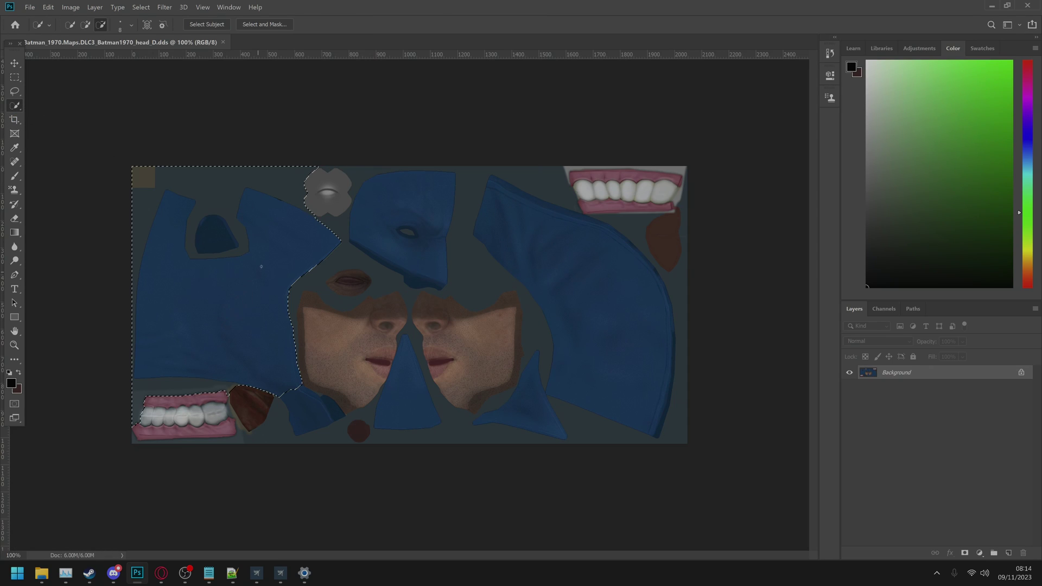
Paint the selected region solid black with a large brush, then deselect
{"action": "left_click", "coordinate": [15, 176]}
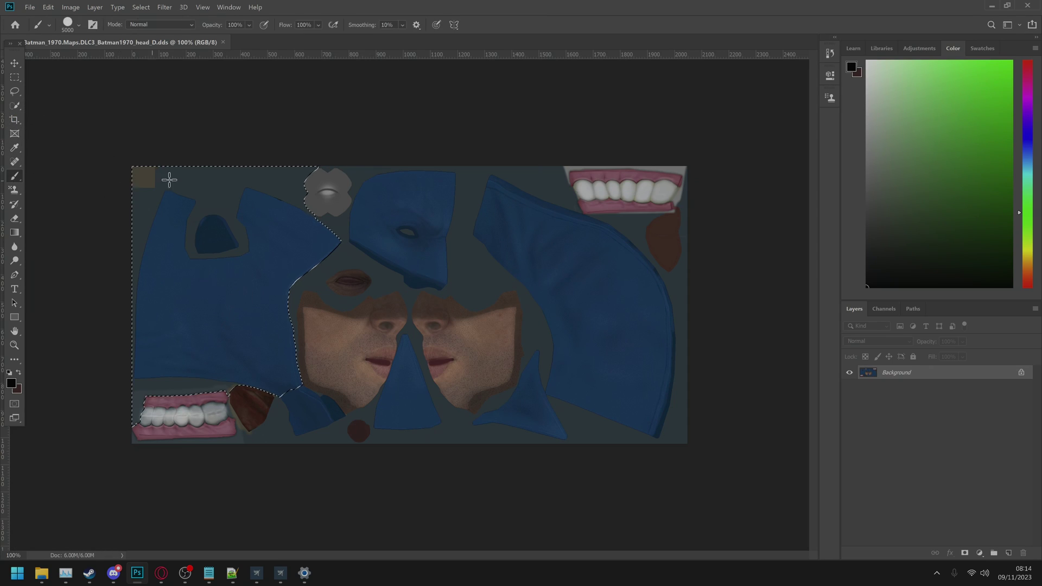
{"action": "left_click", "coordinate": [168, 178]}
{"action": "left_click", "coordinate": [15, 77]}
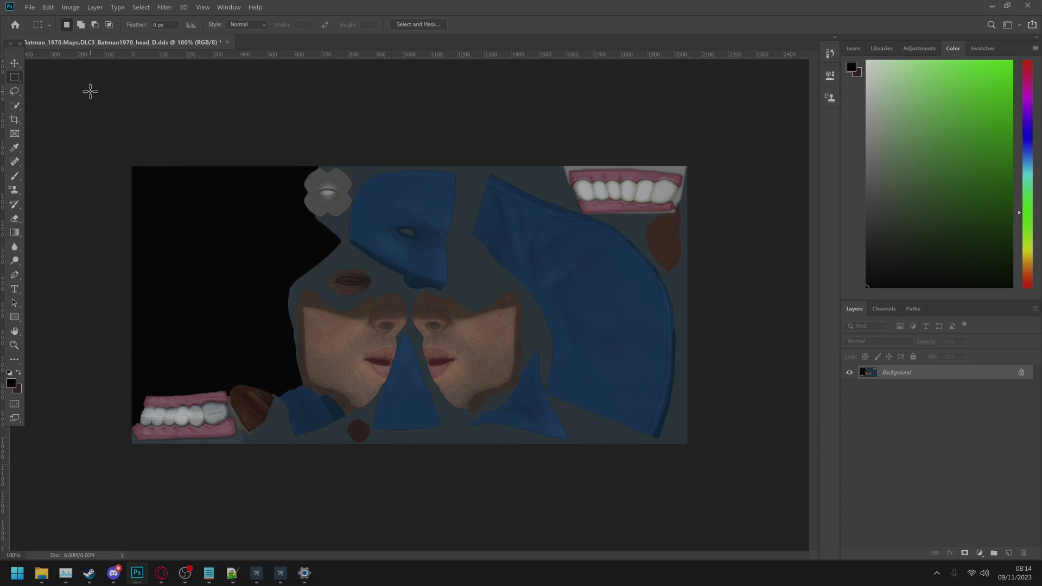
{"action": "key", "text": "ctrl+d"}
{"action": "key", "text": "ctrl+s"}
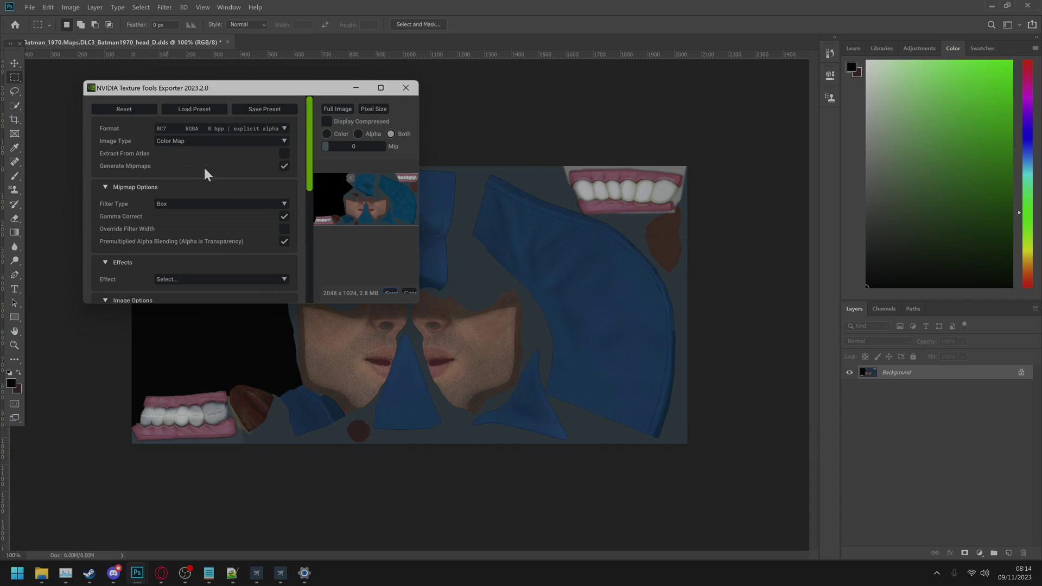
Save head_D.dds with BC1 no-alpha compression in the NVIDIA Texture Tools Exporter
{"action": "left_click", "coordinate": [197, 129]}
{"action": "scroll", "coordinate": [204, 174], "scroll_direction": "down", "scroll_amount": 1}
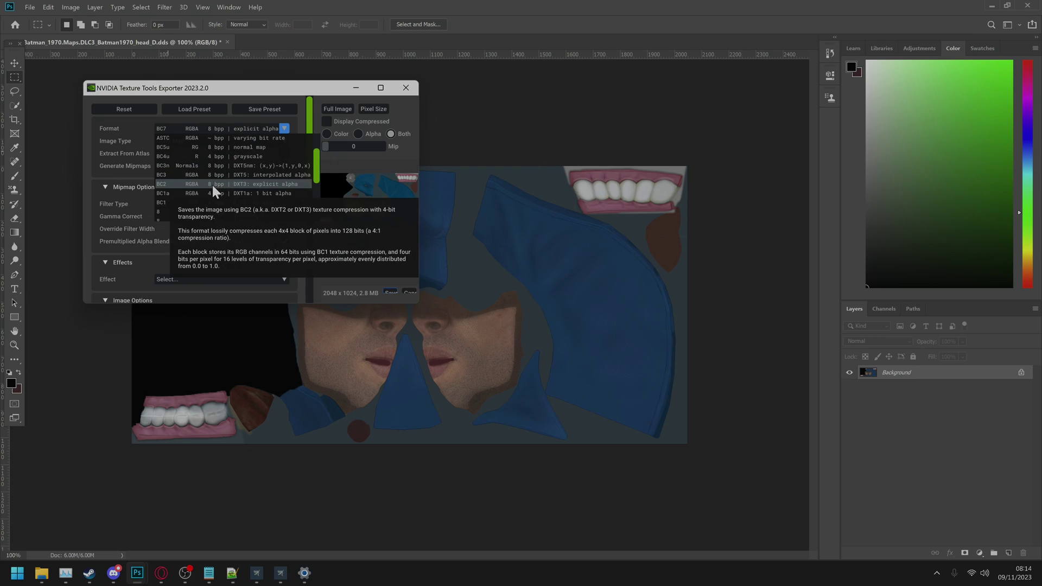
{"action": "left_click", "coordinate": [216, 204]}
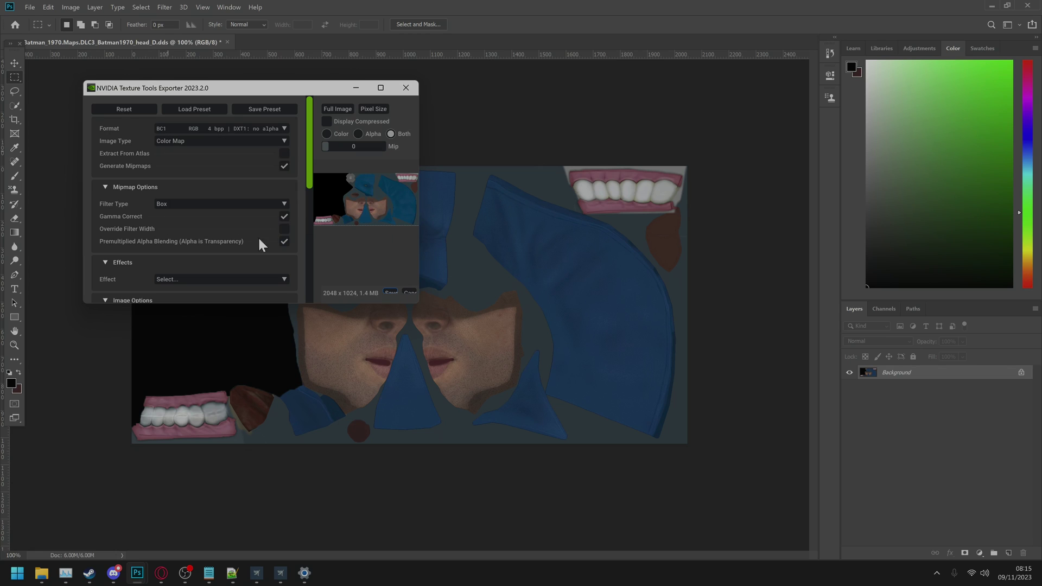
{"action": "left_click", "coordinate": [389, 291]}
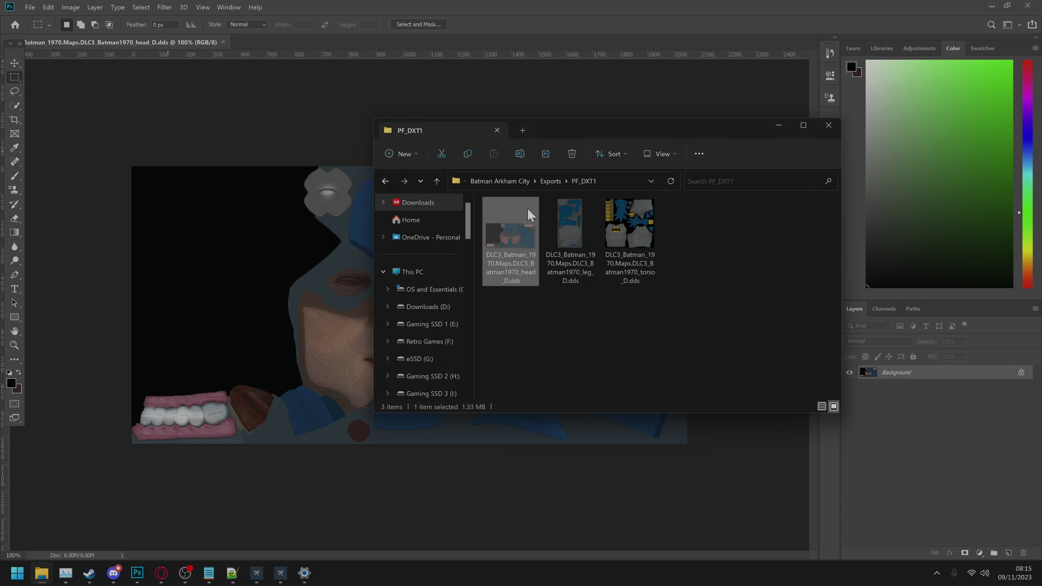
Paste the edited head_D.dds into Imports/PF_DXT1, replacing the existing copy
{"action": "left_click", "coordinate": [509, 181]}
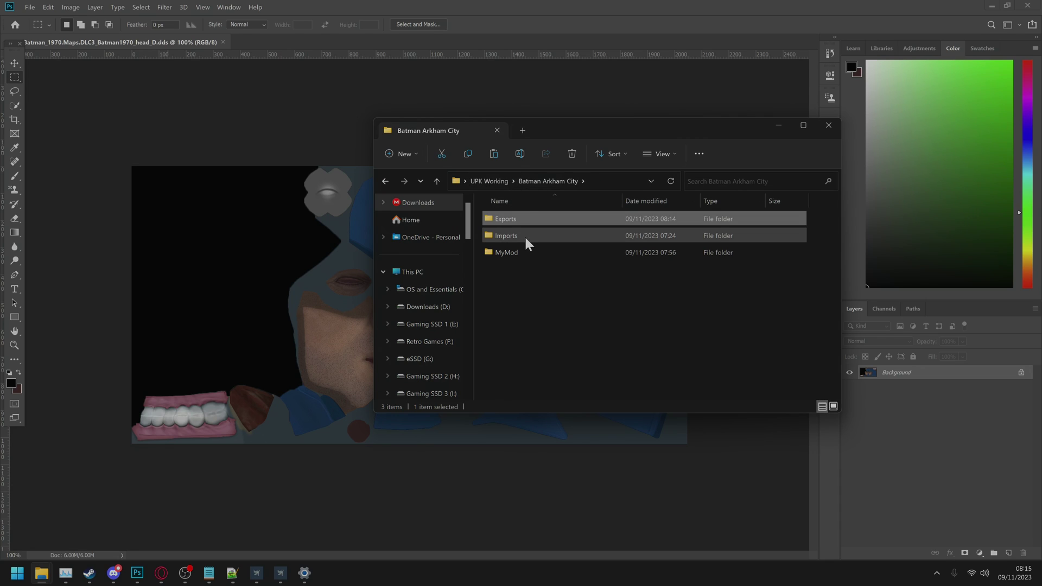
{"action": "double_click", "coordinate": [525, 237]}
{"action": "double_click", "coordinate": [525, 281]}
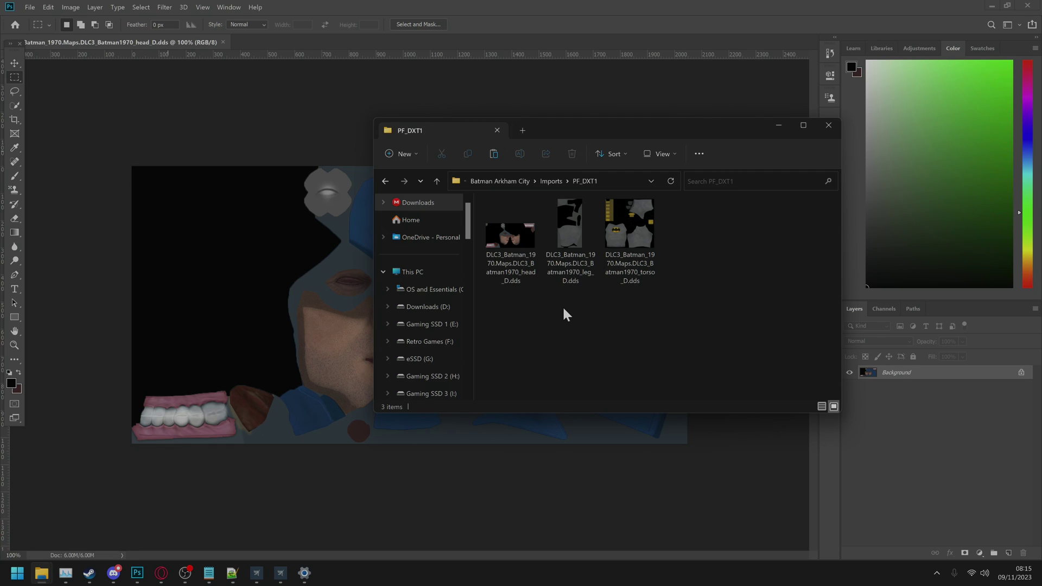
{"action": "key", "text": "ctrl+v"}
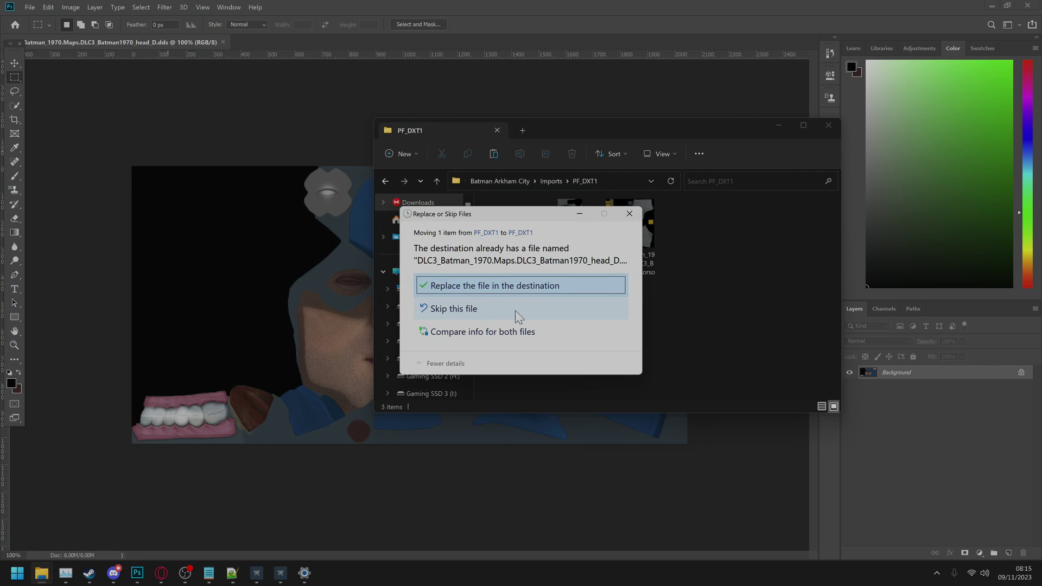
{"action": "left_click", "coordinate": [514, 319]}
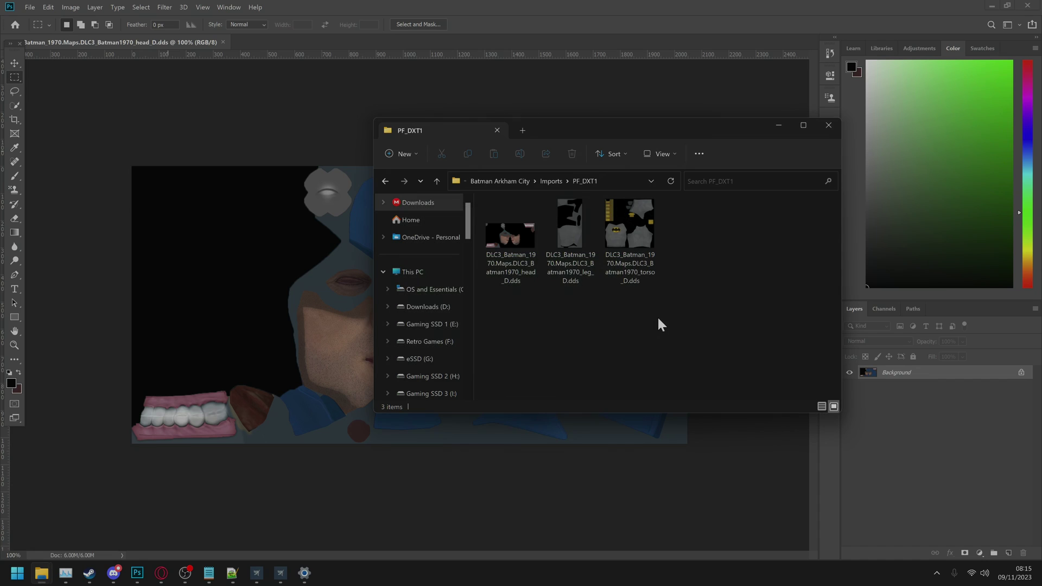
{"action": "left_click", "coordinate": [257, 573]}
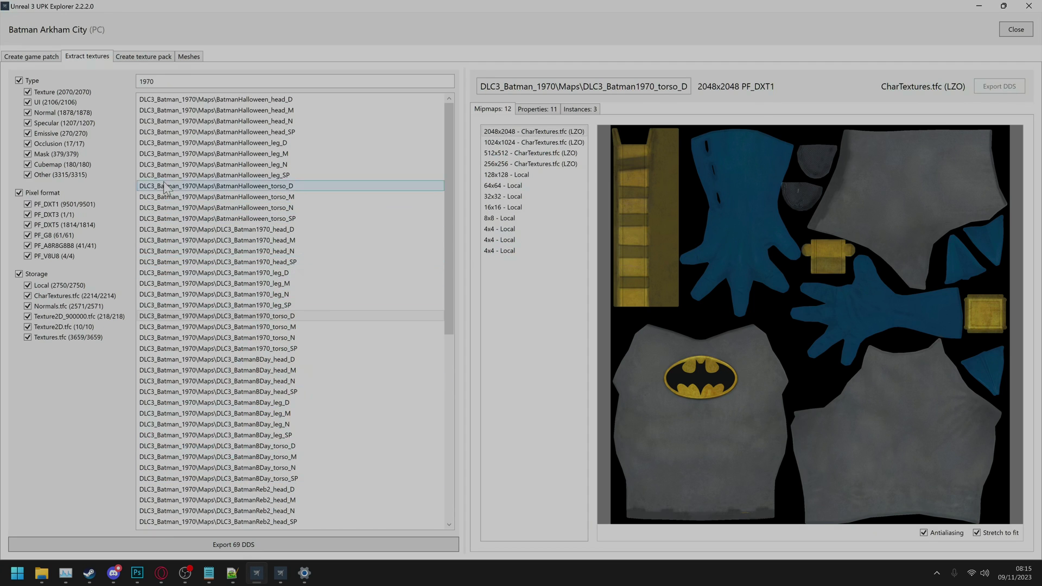
Generate a texture pack from the three Batman1970 textures on the Create texture pack tab
{"action": "left_click", "coordinate": [133, 57]}
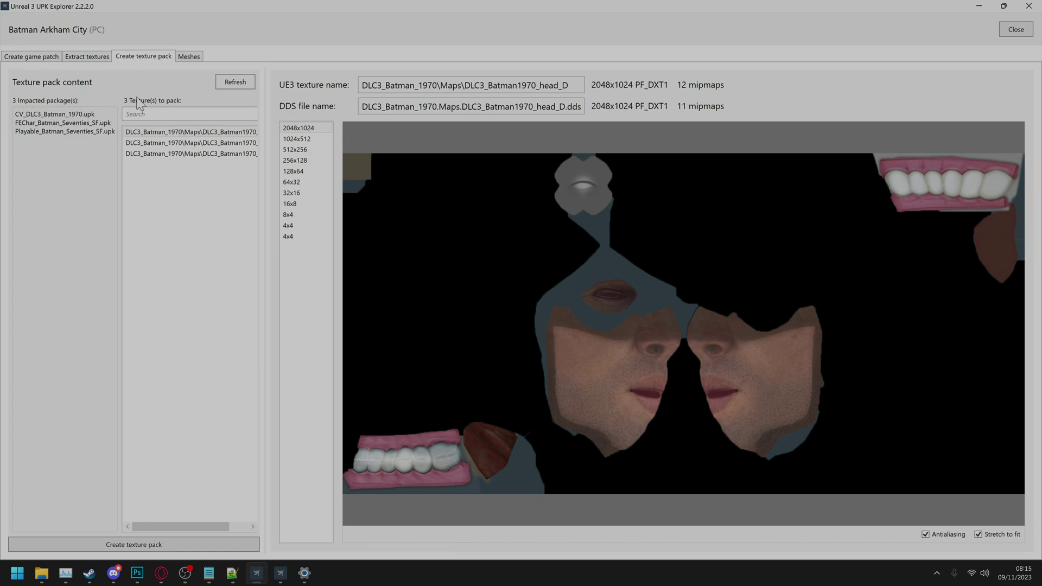
{"action": "left_click", "coordinate": [145, 548]}
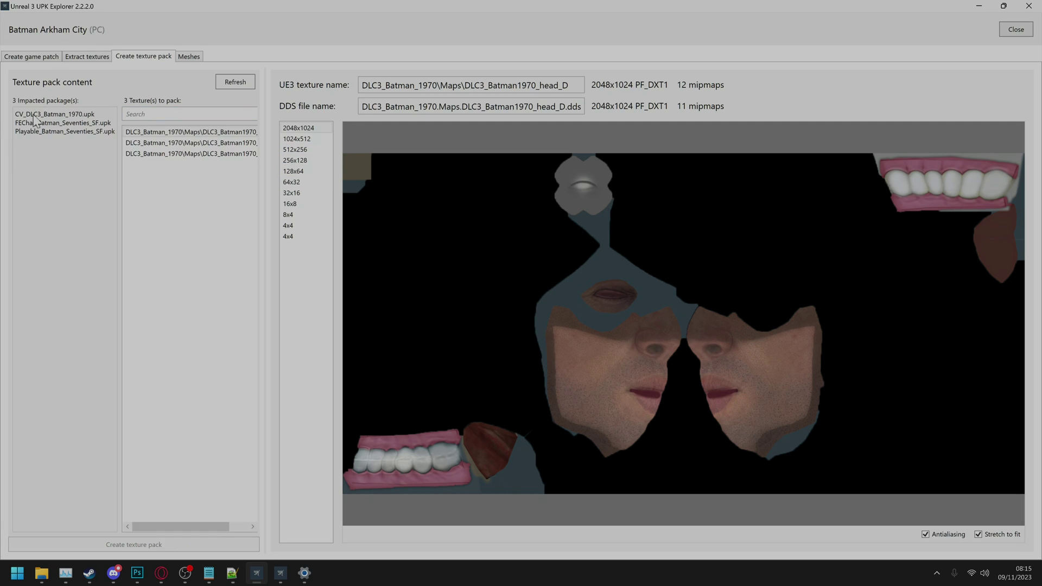
In Create game patch, filter to CV_DLC3_Batman_1970 and add the name Batman_1970s_Cape_Black to its names table
{"action": "left_click", "coordinate": [44, 57]}
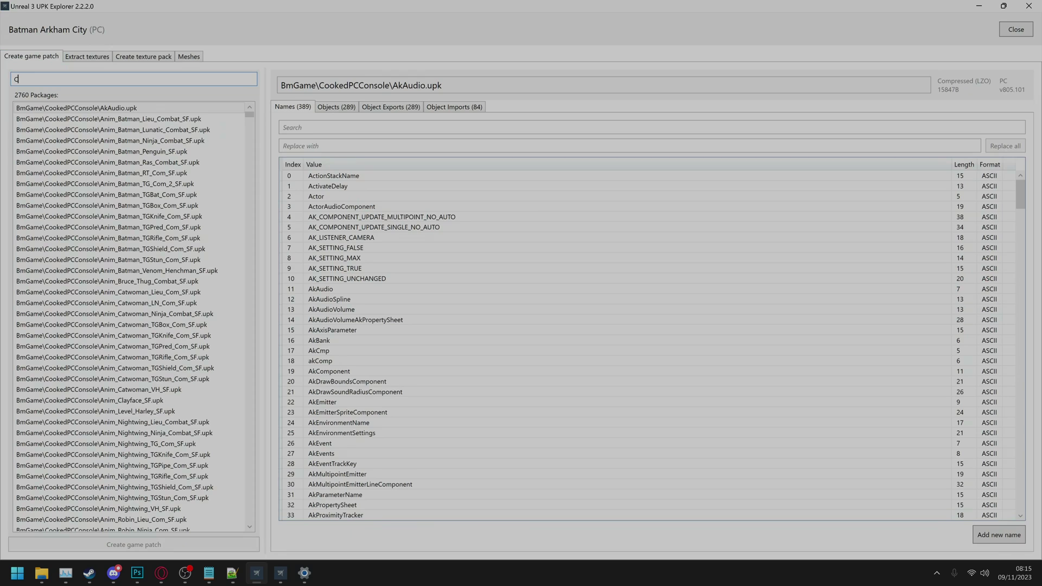
{"action": "type", "text": "V_DLC3"}
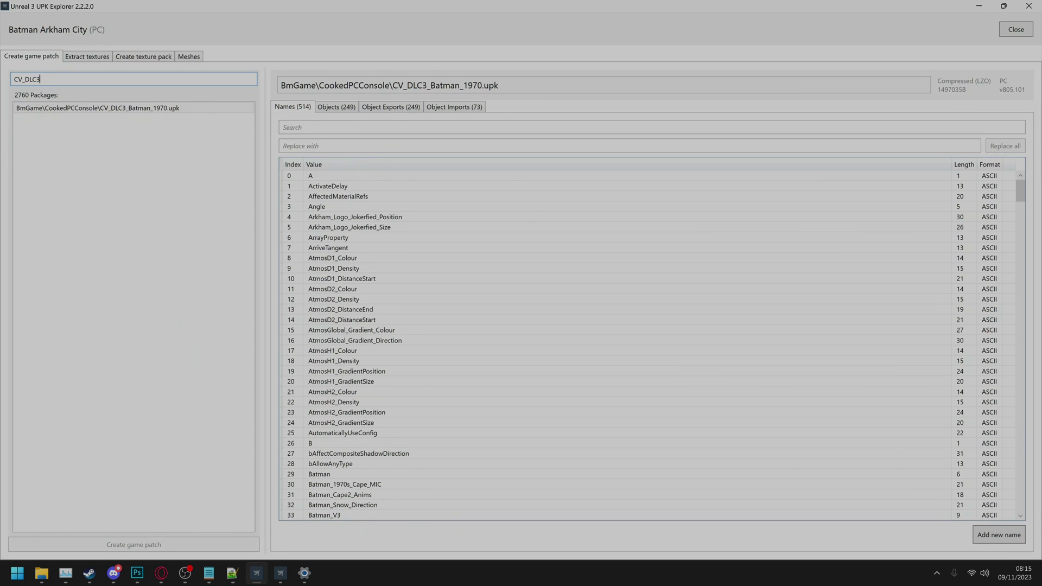
{"action": "left_click", "coordinate": [333, 111]}
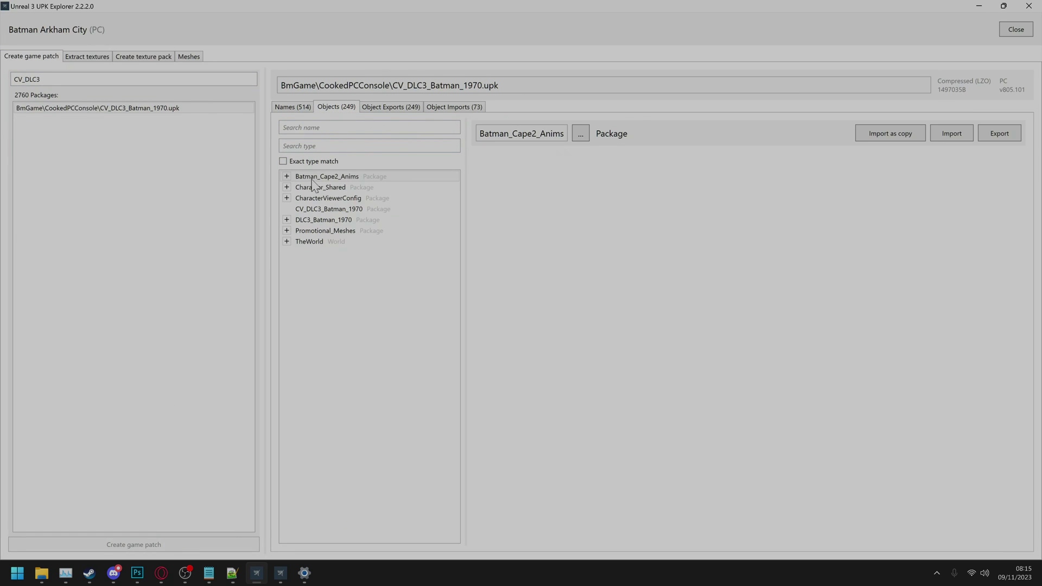
{"action": "left_click", "coordinate": [325, 178]}
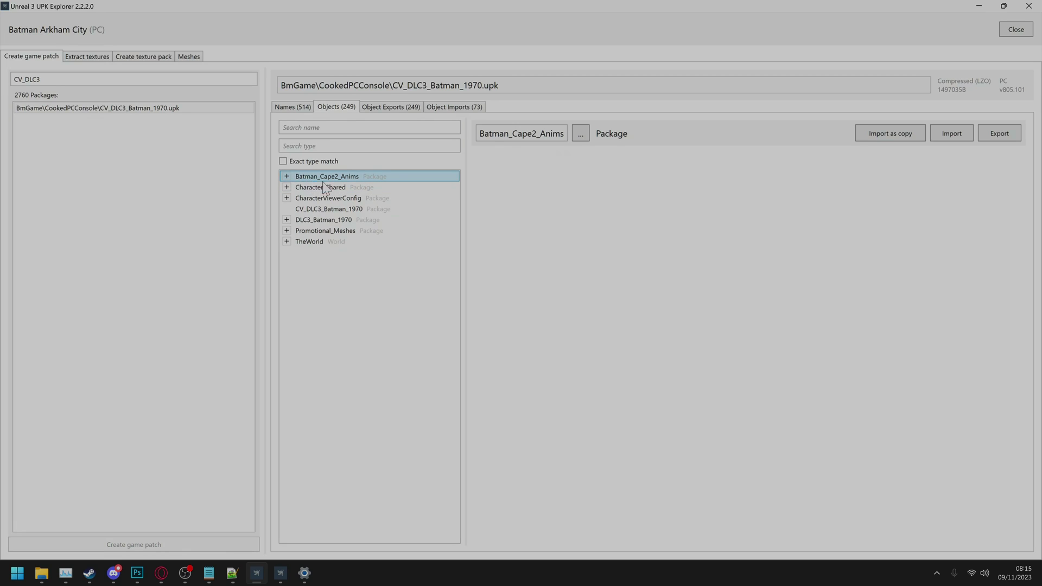
{"action": "left_click", "coordinate": [296, 108]}
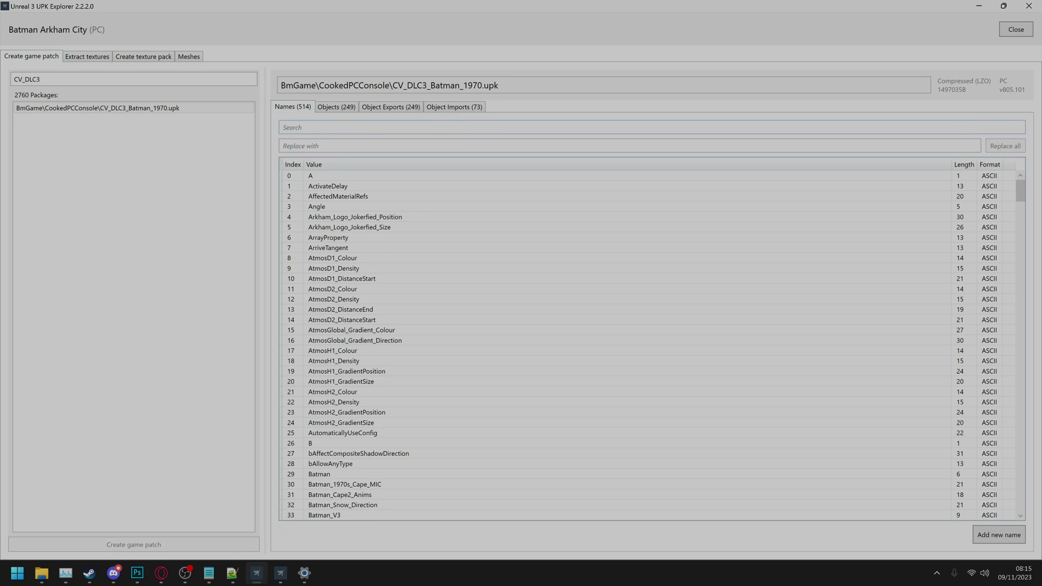
{"action": "left_click", "coordinate": [1013, 535]}
{"action": "type", "text": "Batman_1970s_Cape_Black"}
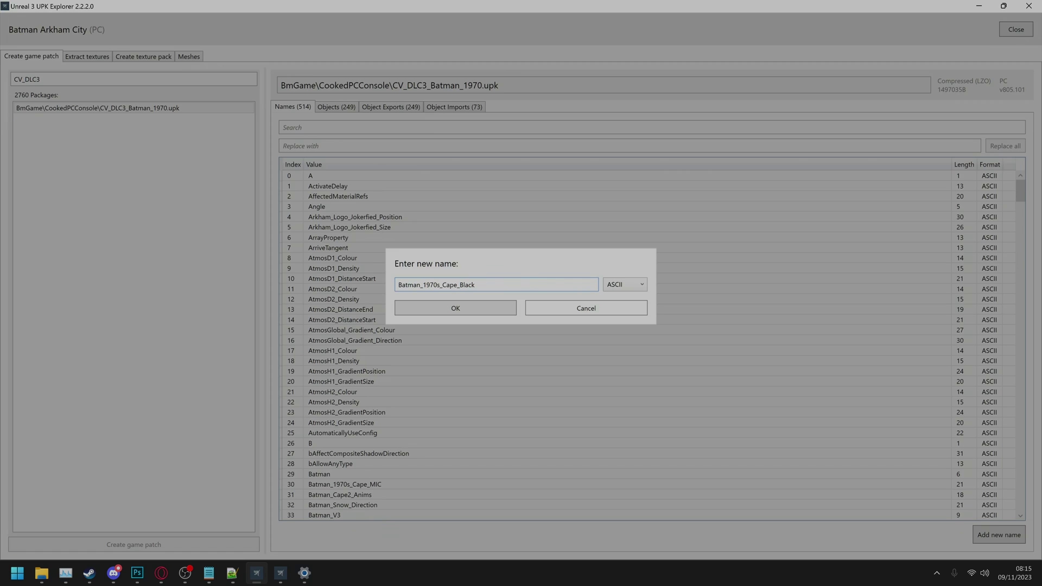
{"action": "left_click", "coordinate": [477, 311]}
Rename the Batman_Cape2_Anims entry to Batman_1970s_Cape_Black
{"action": "left_click", "coordinate": [331, 109]}
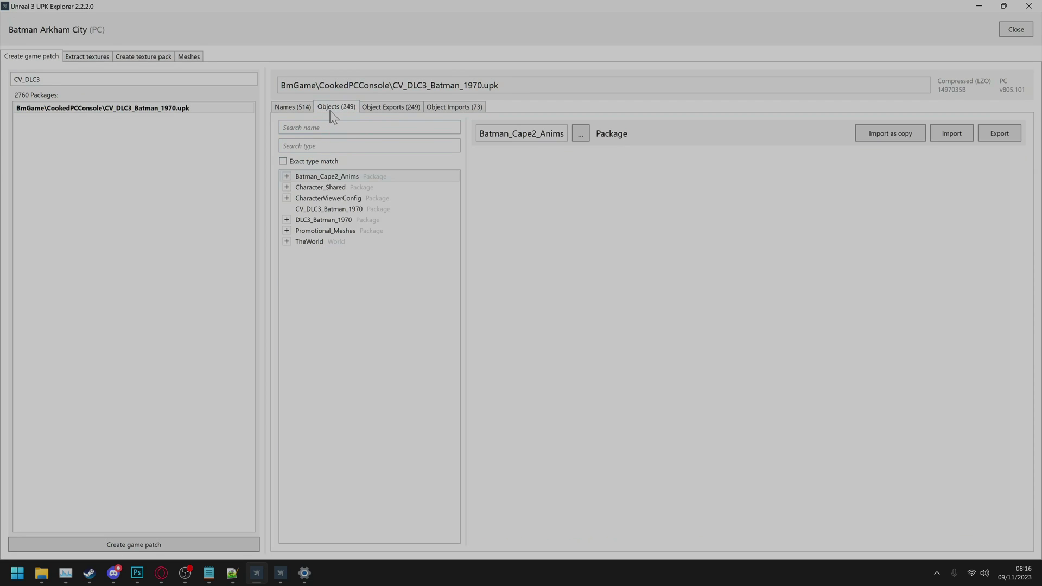
{"action": "left_click", "coordinate": [578, 133]}
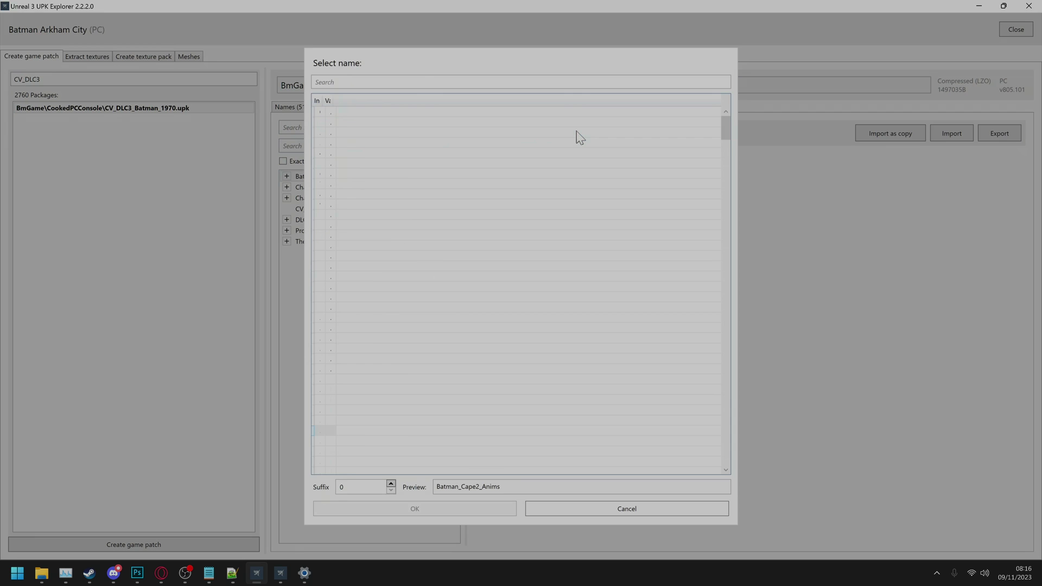
{"action": "mouse_move", "coordinate": [724, 131]}
{"action": "left_mouse_down"}
{"action": "mouse_move", "coordinate": [725, 426]}
{"action": "mouse_move", "coordinate": [659, 458]}
{"action": "left_mouse_up"}
{"action": "left_click", "coordinate": [437, 462]}
{"action": "left_click", "coordinate": [421, 506]}
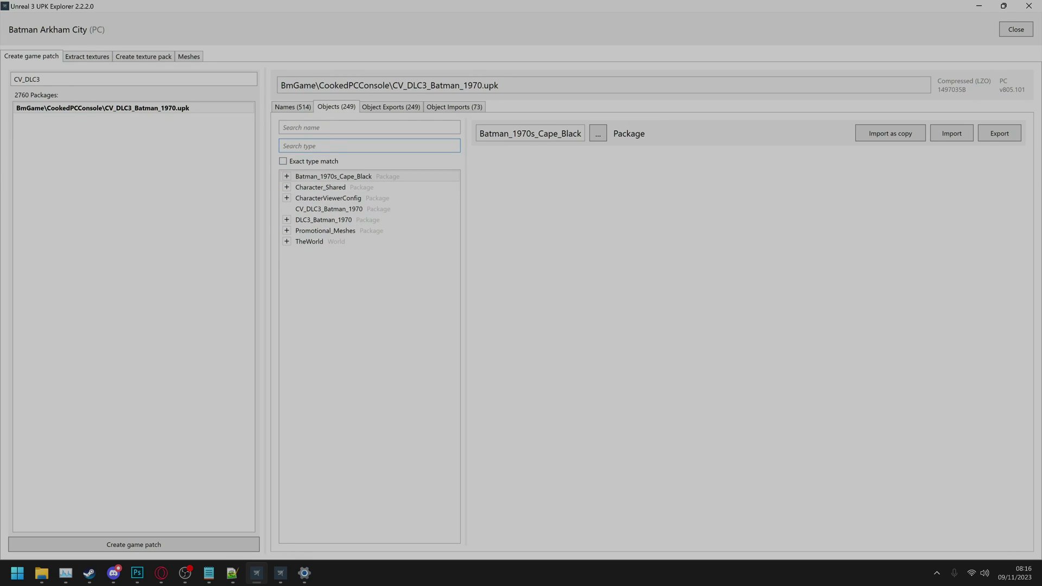
Filter objects by 'materialin' and set Batman_1970s_Cape_MIC's Cape_Color R, G and B to 0.002
{"action": "type", "text": "materialinst"}
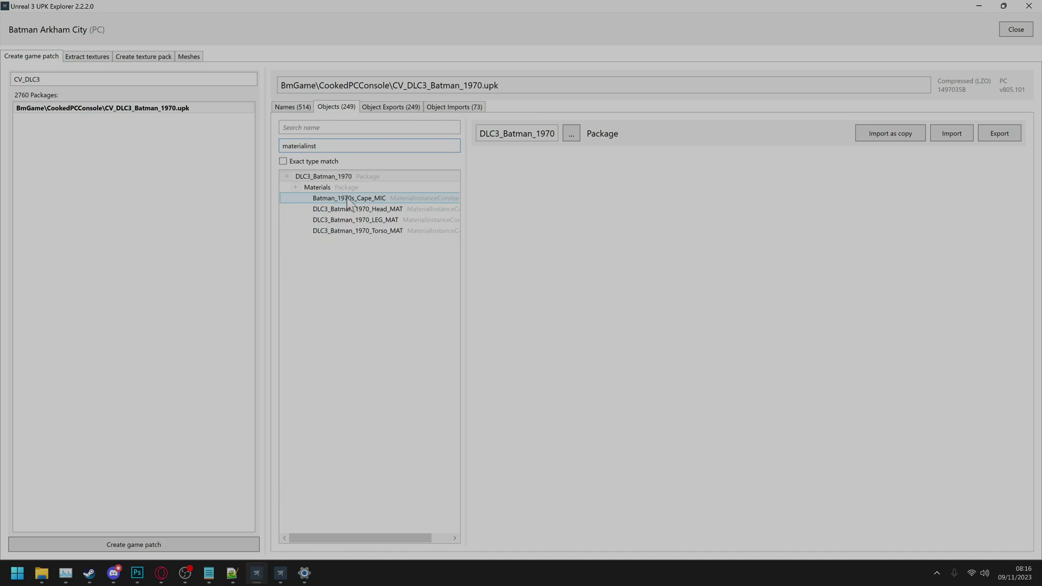
{"action": "left_click", "coordinate": [402, 199]}
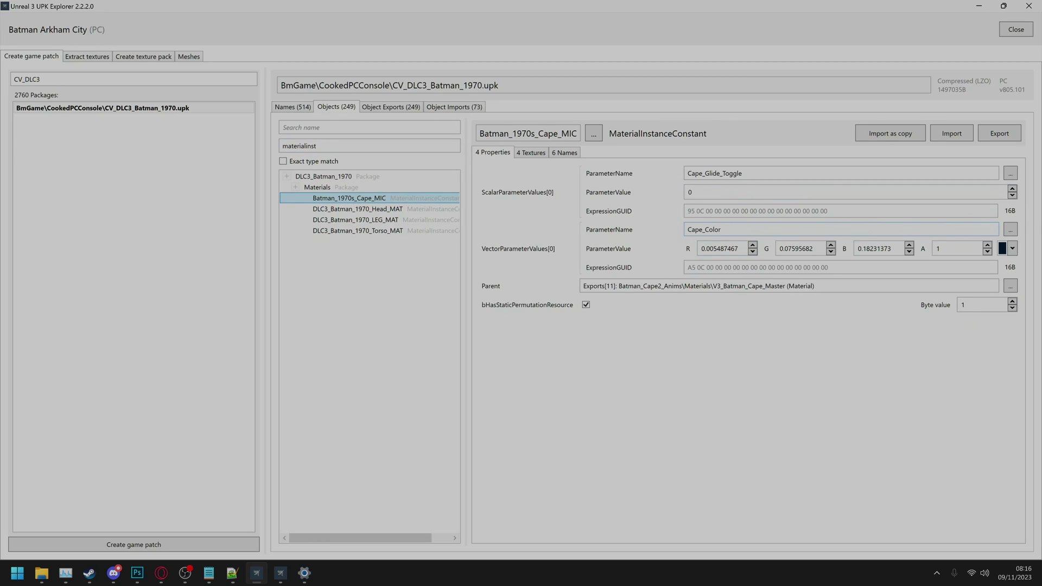
{"action": "double_click", "coordinate": [745, 249]}
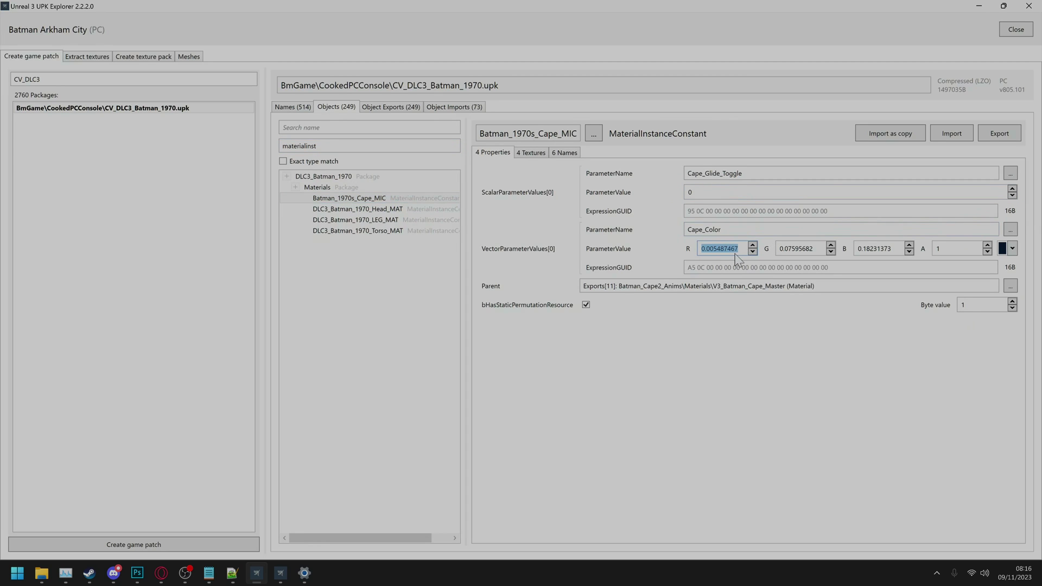
{"action": "type", "text": "0.002"}
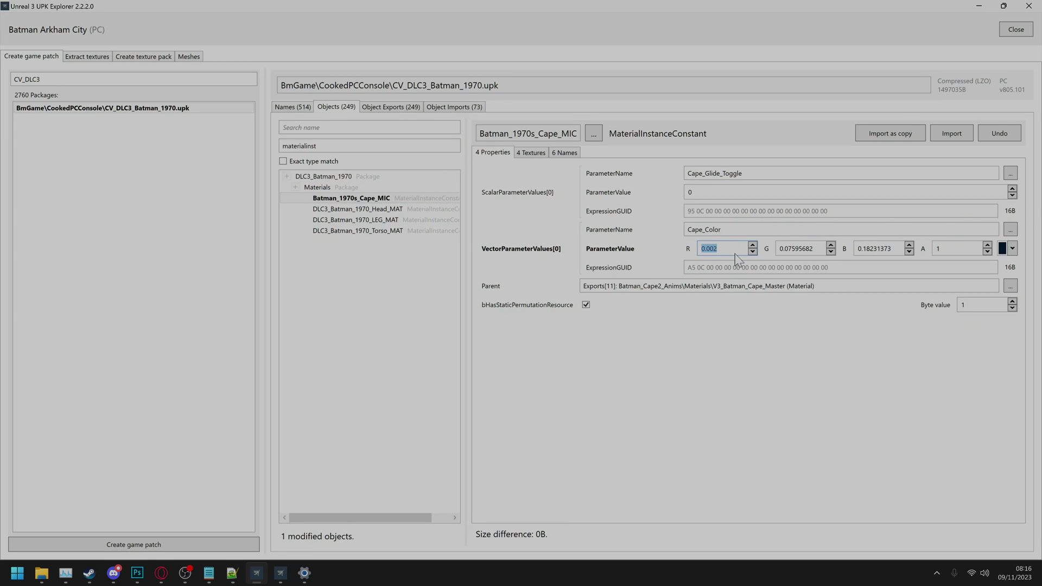
{"action": "double_click", "coordinate": [781, 251]}
{"action": "type", "text": "0.002"}
{"action": "double_click", "coordinate": [866, 255]}
{"action": "type", "text": "0.002"}
{"action": "left_click", "coordinate": [179, 549]}
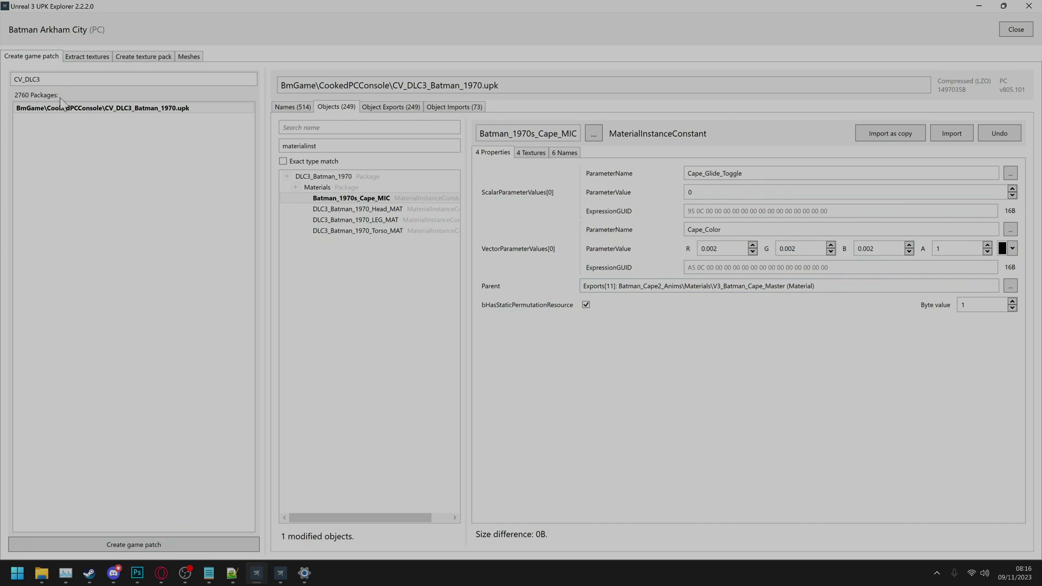
Find the FEChar_Batman_Seventies_SF package and check the name choices for Batman_Cape2_Anims
{"action": "type", "text": "FE"}
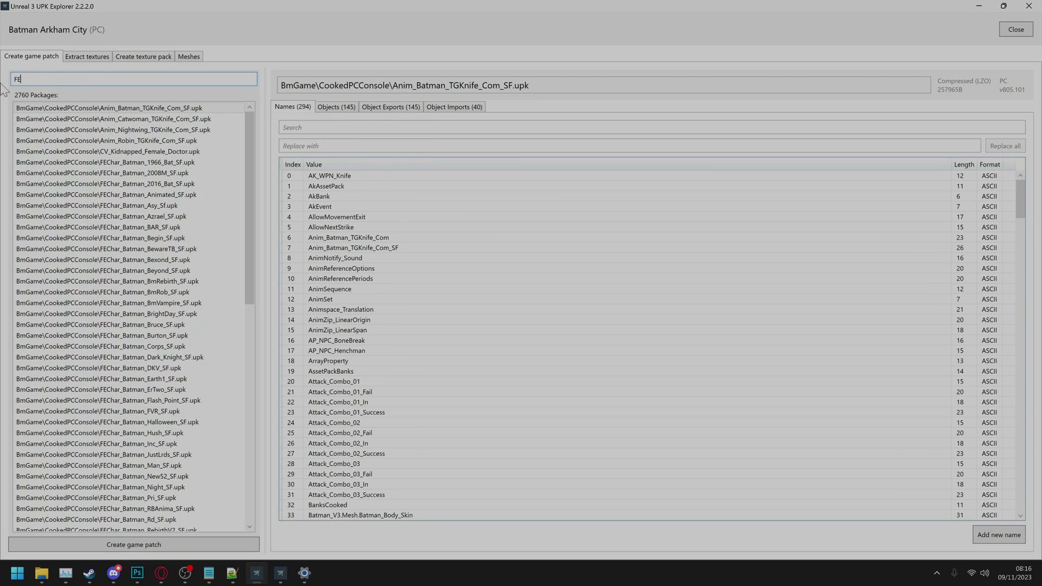
{"action": "type", "text": "Char_Batman_"}
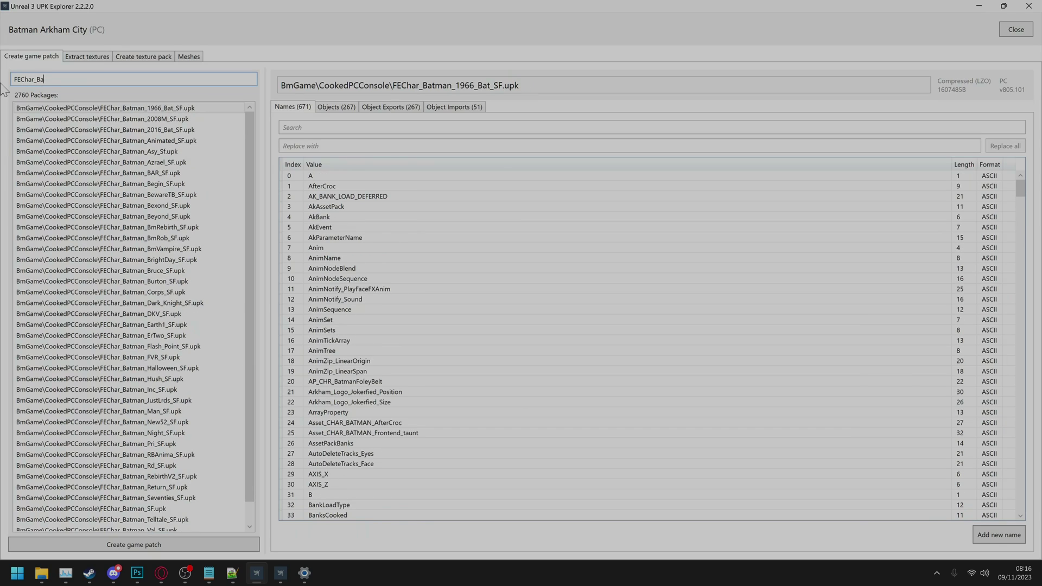
{"action": "type", "text": "Seventies"}
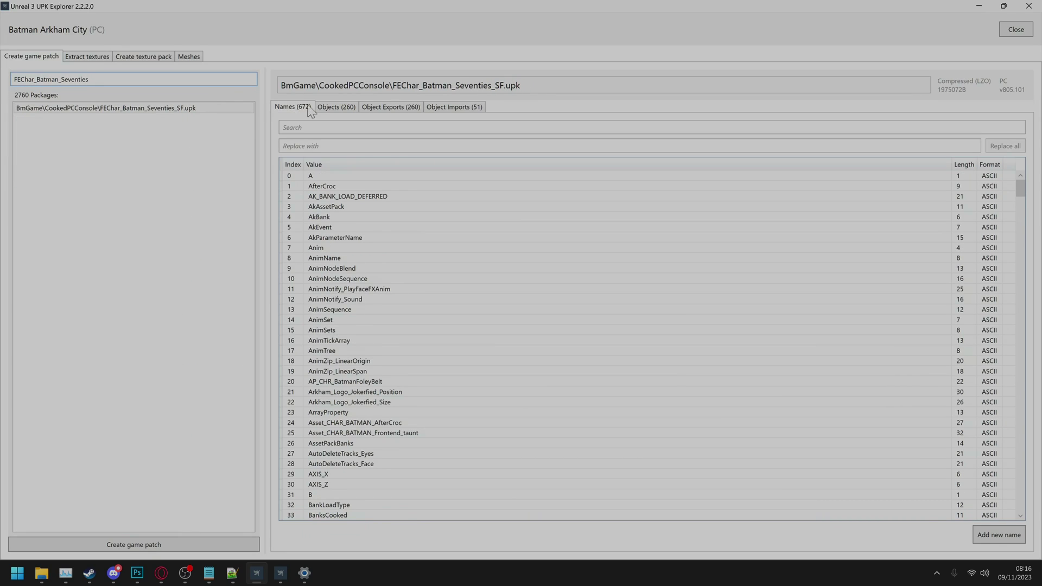
{"action": "left_click", "coordinate": [326, 107]}
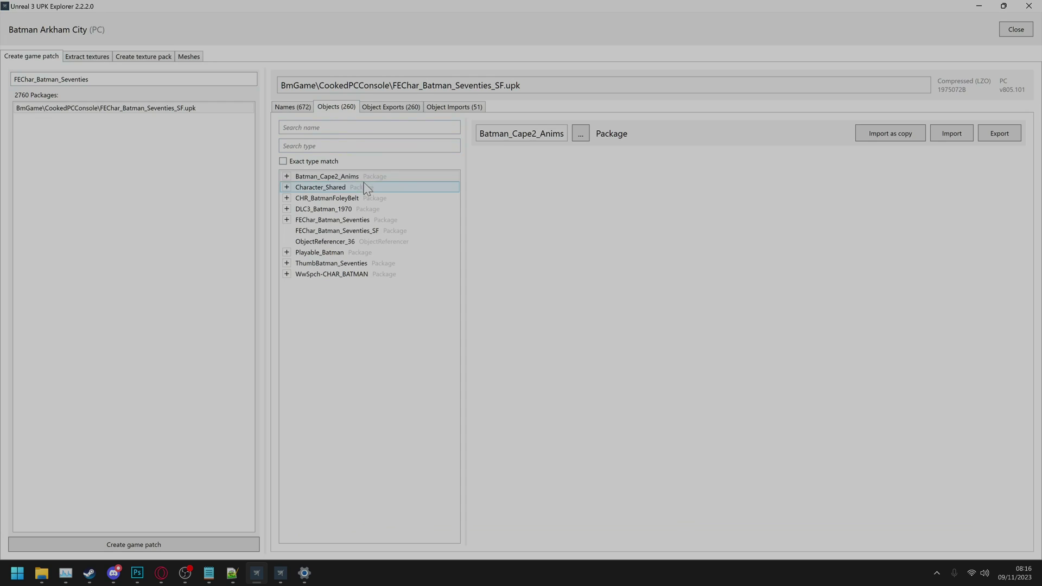
{"action": "left_click", "coordinate": [581, 134]}
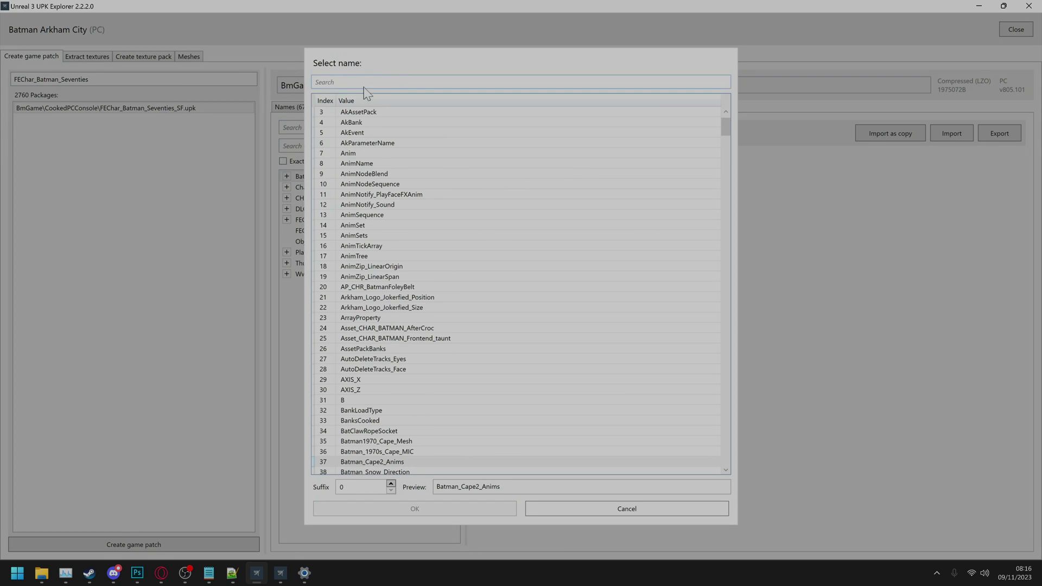
{"action": "type", "text": "none"}
{"action": "left_click", "coordinate": [668, 508]}
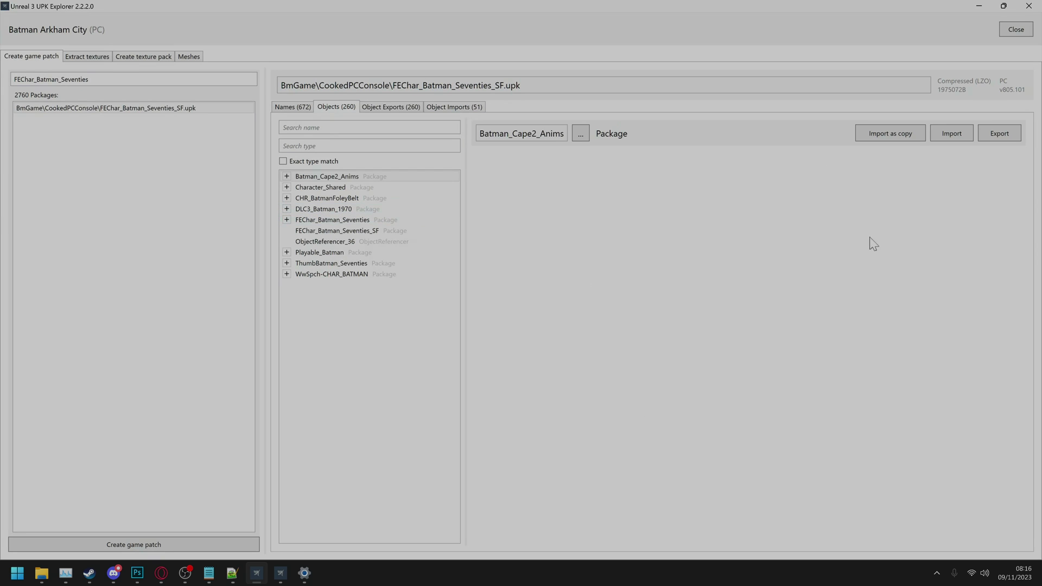
Add the name Batman_Seventies_Black_Cape to the package's names table
{"action": "left_click", "coordinate": [296, 108]}
{"action": "left_click", "coordinate": [977, 533]}
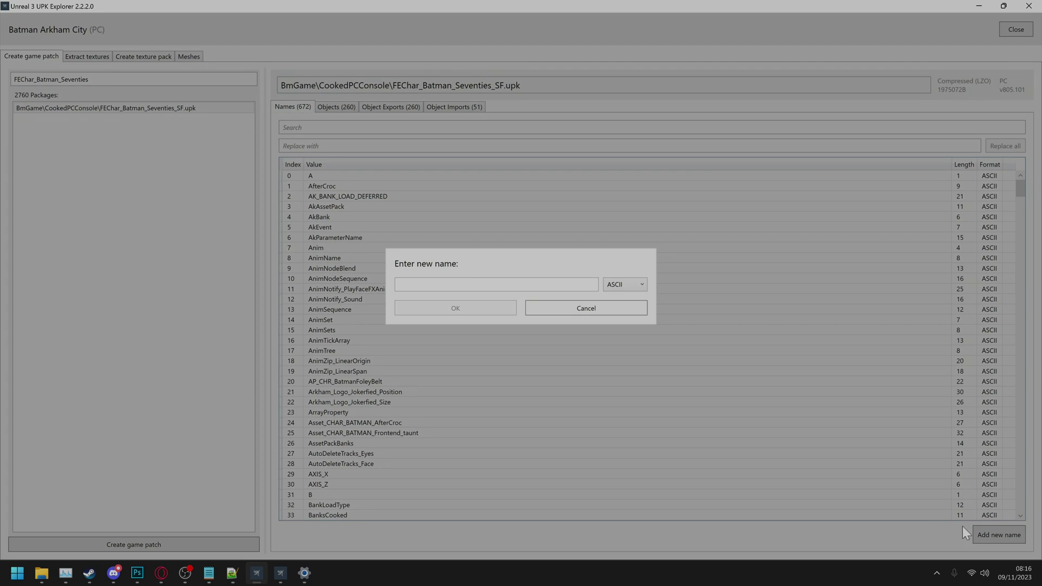
{"action": "type", "text": "Batman_Seventies_Black_Cape"}
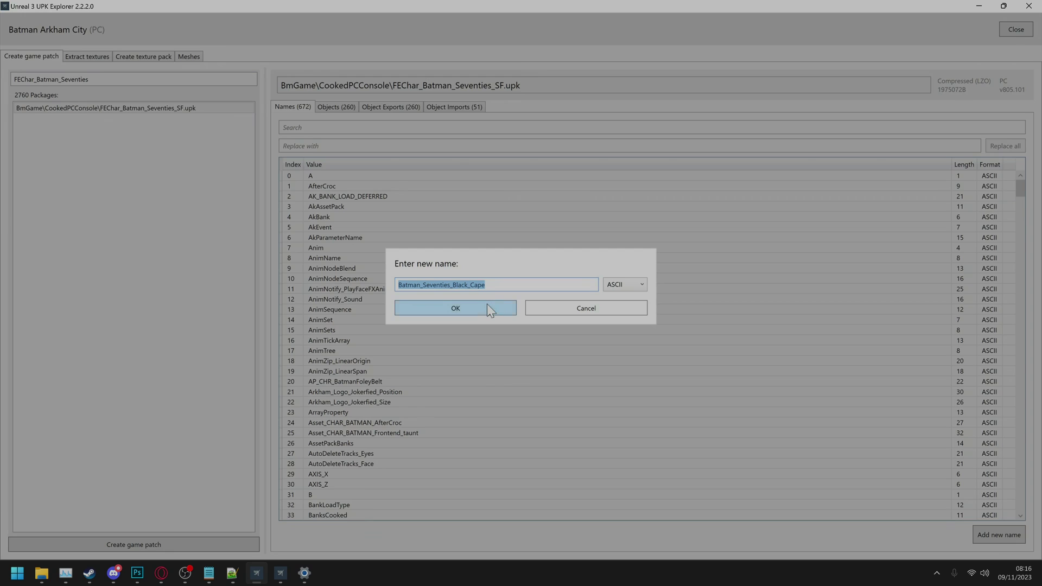
{"action": "left_click", "coordinate": [486, 305]}
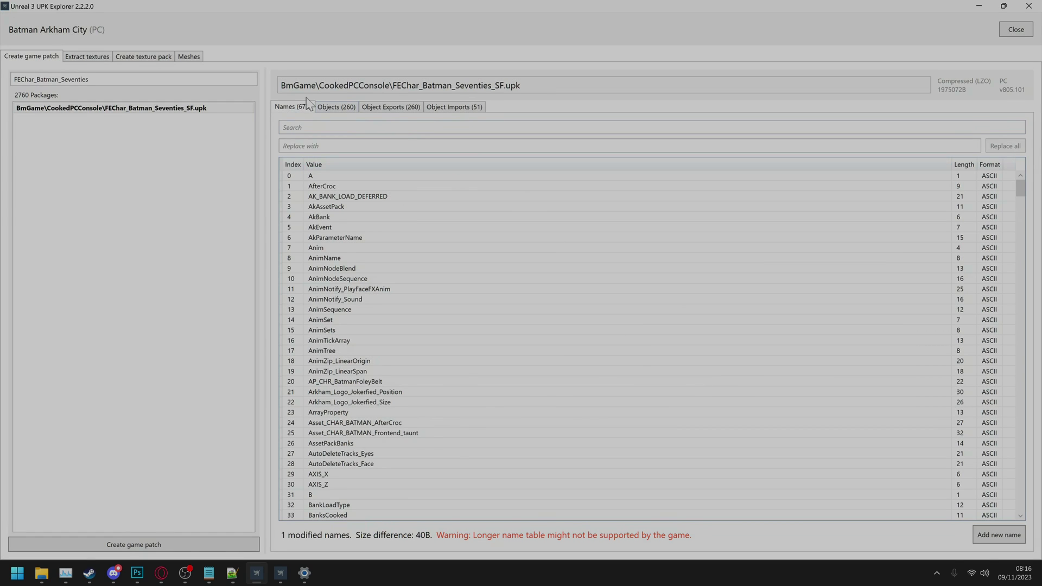
Rename the Batman_Cape2_Anims package to Batman_Seventies_Black_Cape
{"action": "left_click", "coordinate": [324, 108]}
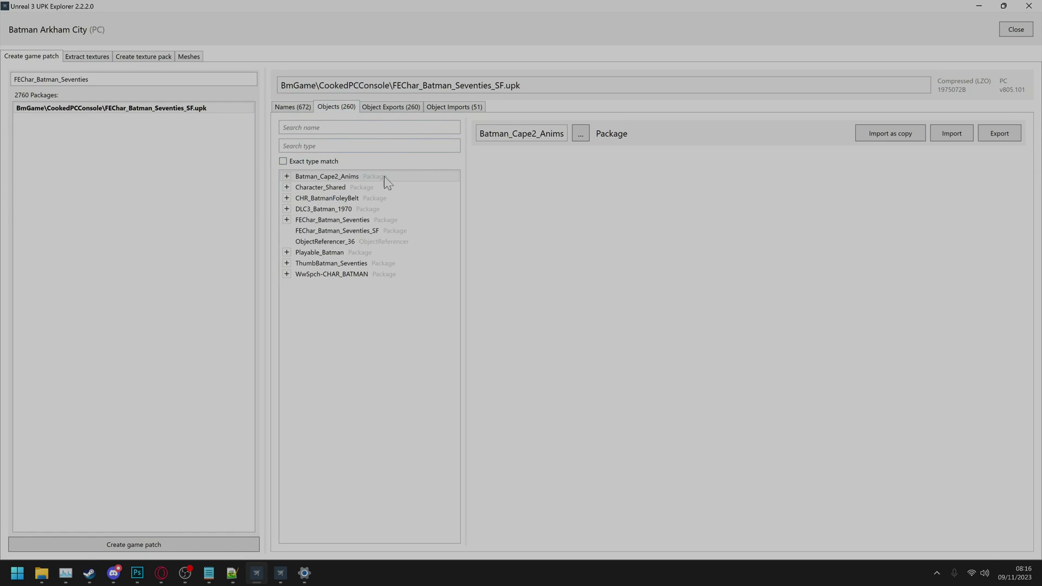
{"action": "left_click", "coordinate": [580, 134]}
{"action": "left_click_drag", "start_coordinate": [727, 128], "coordinate": [714, 462]}
{"action": "left_click", "coordinate": [442, 462]}
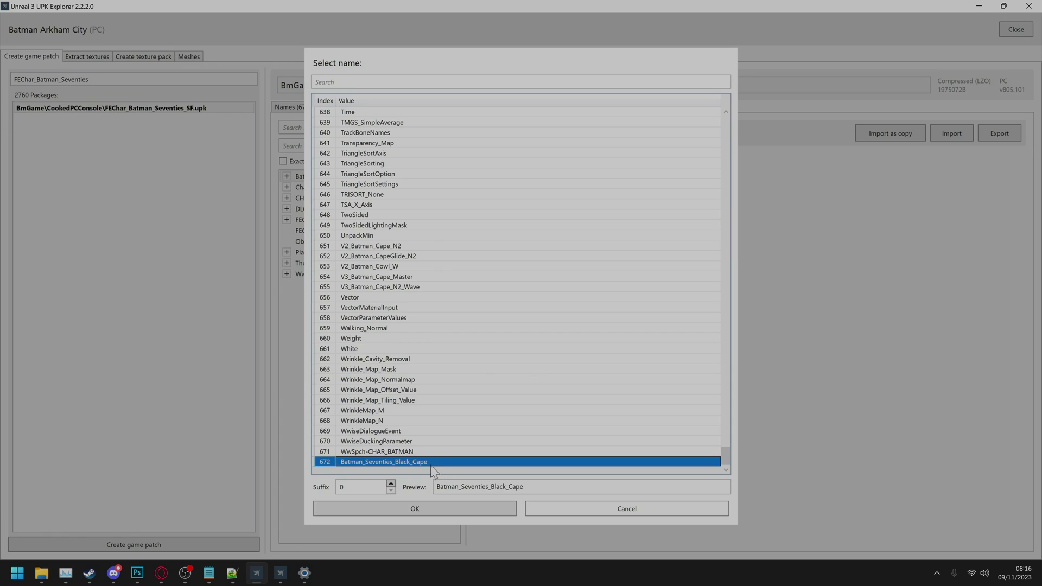
{"action": "left_click", "coordinate": [406, 506]}
{"action": "left_click", "coordinate": [286, 219]}
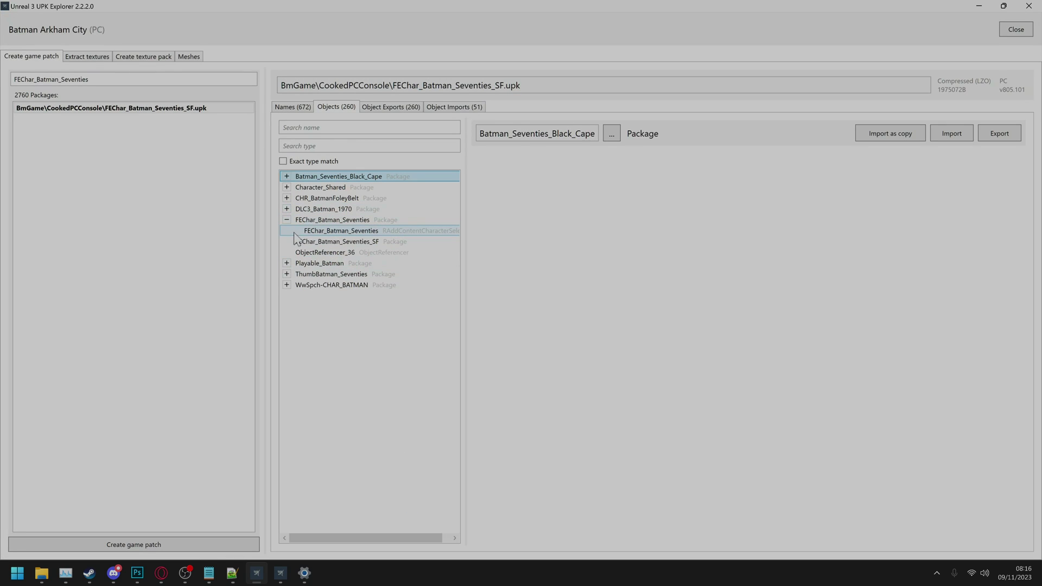
{"action": "left_click", "coordinate": [302, 142]}
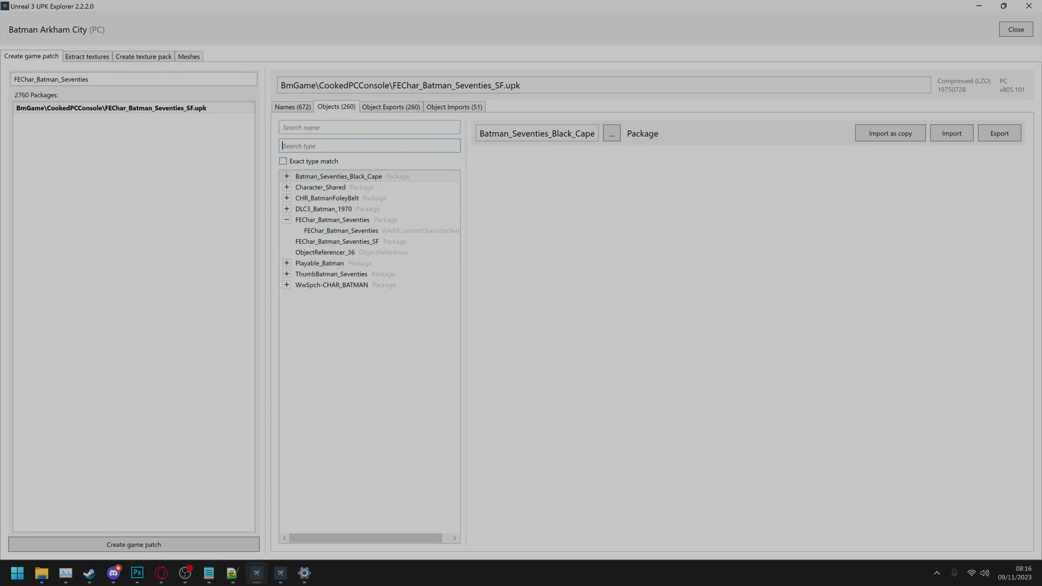
Filter to MaterialInstance and enter 0.002 for Batman_1970s_Cape_MIC's Cape_Color R, G and B values
{"action": "type", "text": "MaterialInstance"}
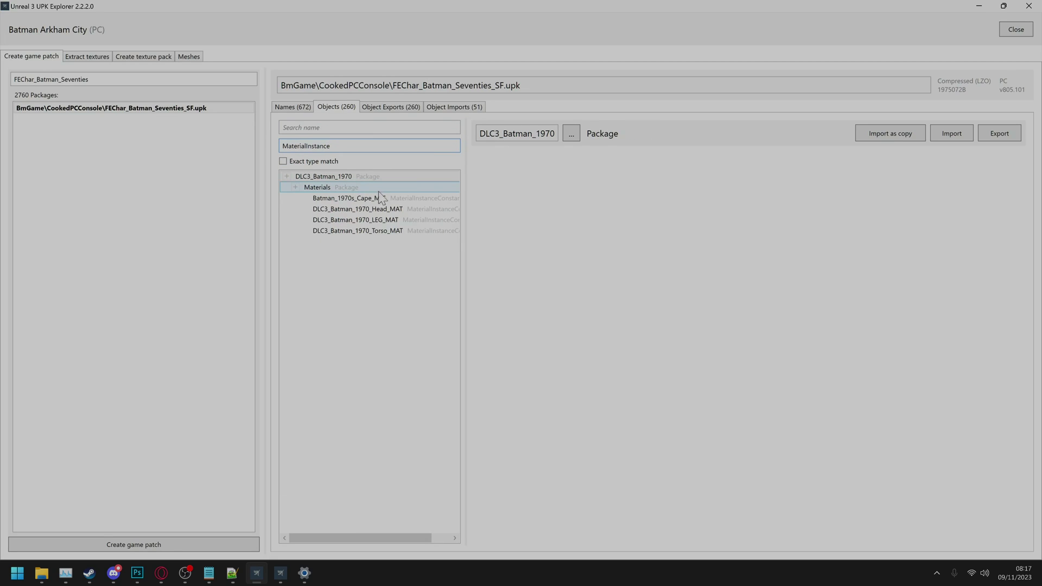
{"action": "left_click", "coordinate": [378, 199]}
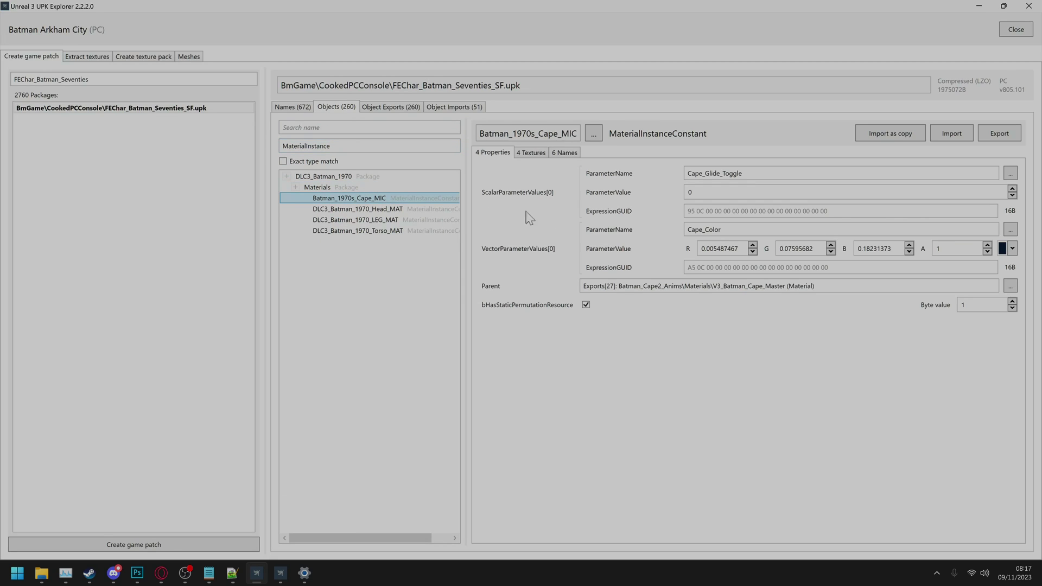
{"action": "double_click", "coordinate": [720, 249]}
{"action": "type", "text": "0.002"}
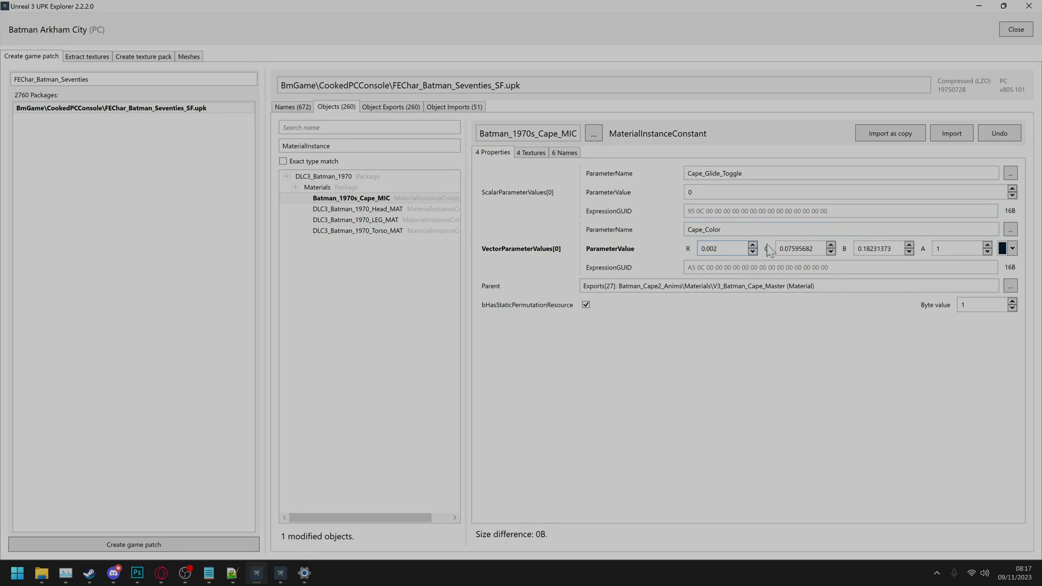
{"action": "double_click", "coordinate": [798, 249]}
{"action": "type", "text": "002"}
{"action": "double_click", "coordinate": [858, 253]}
{"action": "type", "text": "002"}
{"action": "left_click", "coordinate": [188, 538]}
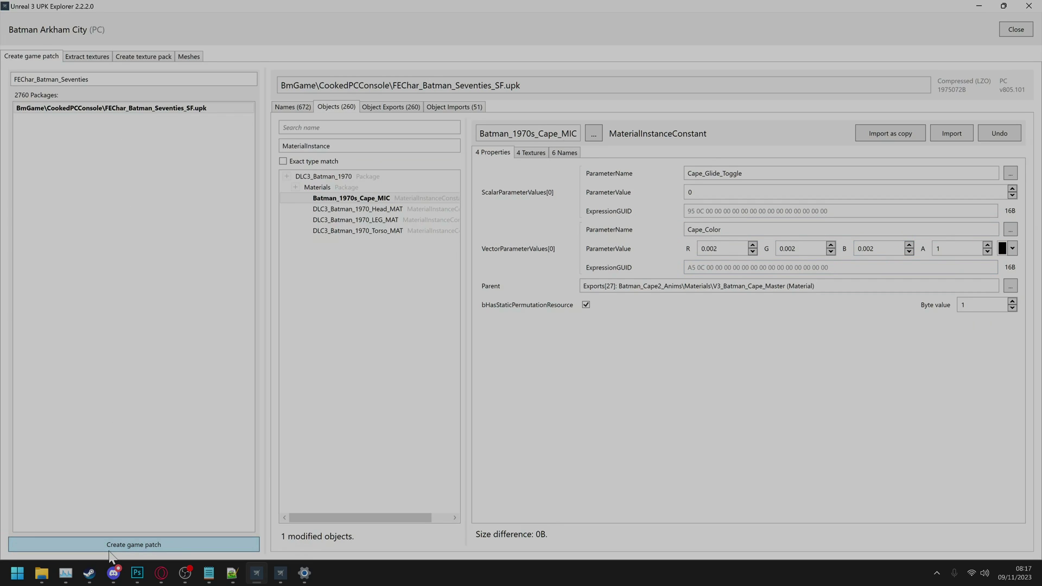
{"action": "double_click", "coordinate": [24, 79]}
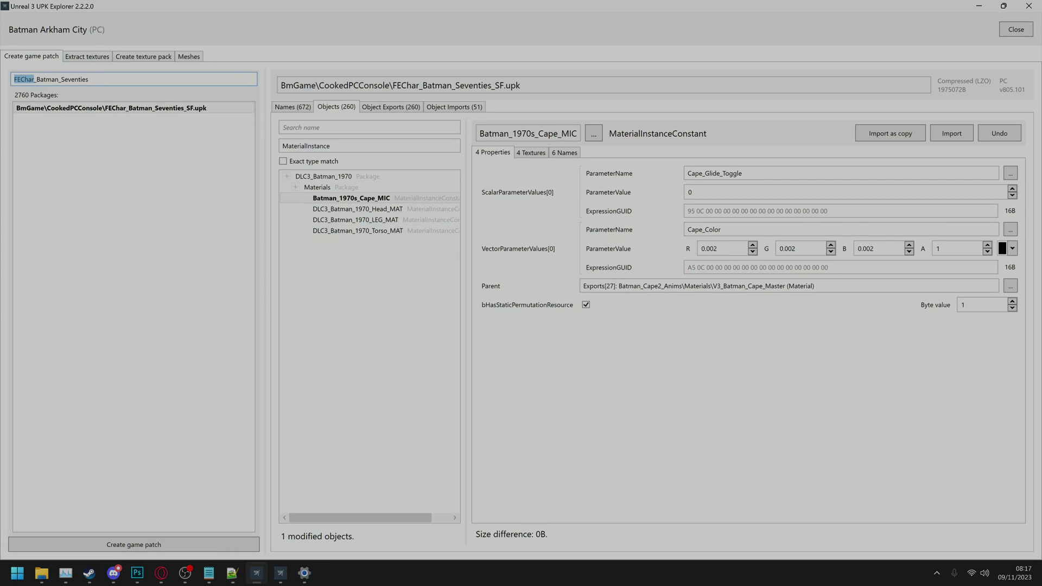
Find Playable_Batman_Seventies_SF and check the name choices for its Batman_Cape2_Anims package
{"action": "type", "text": "Playable"}
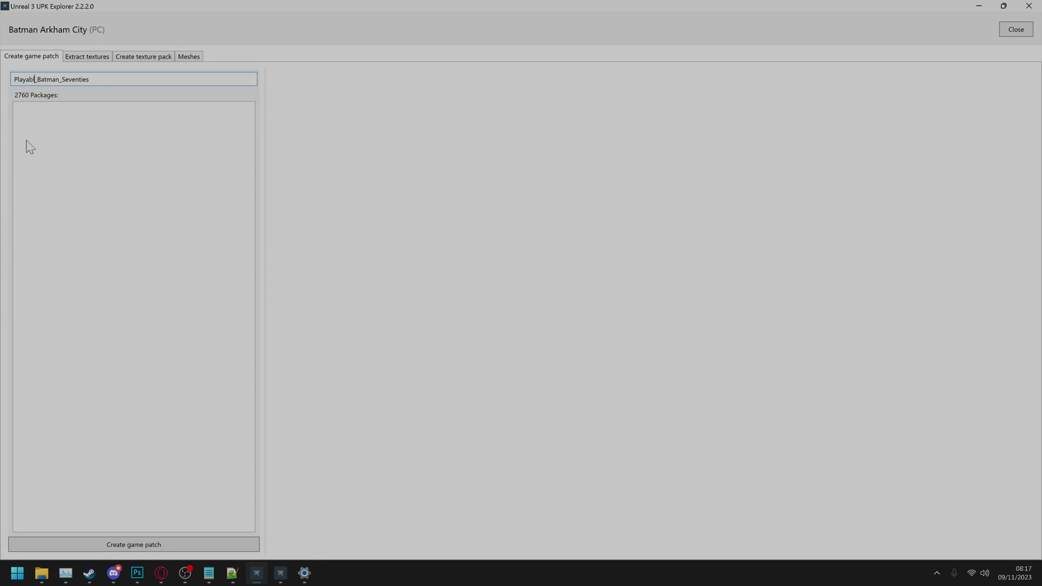
{"action": "left_click", "coordinate": [341, 110]}
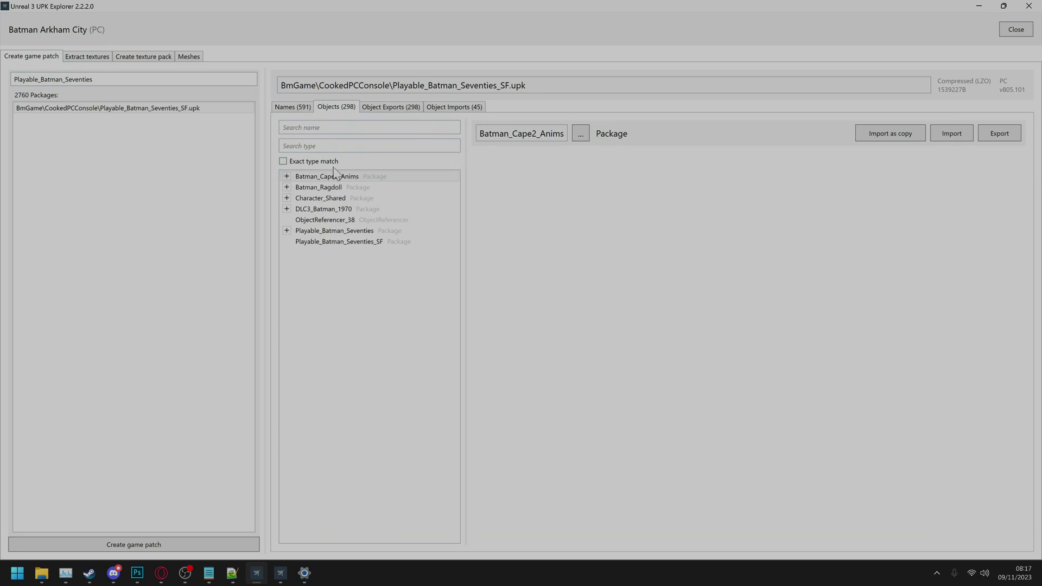
{"action": "left_click", "coordinate": [332, 175]}
{"action": "left_click", "coordinate": [580, 133]}
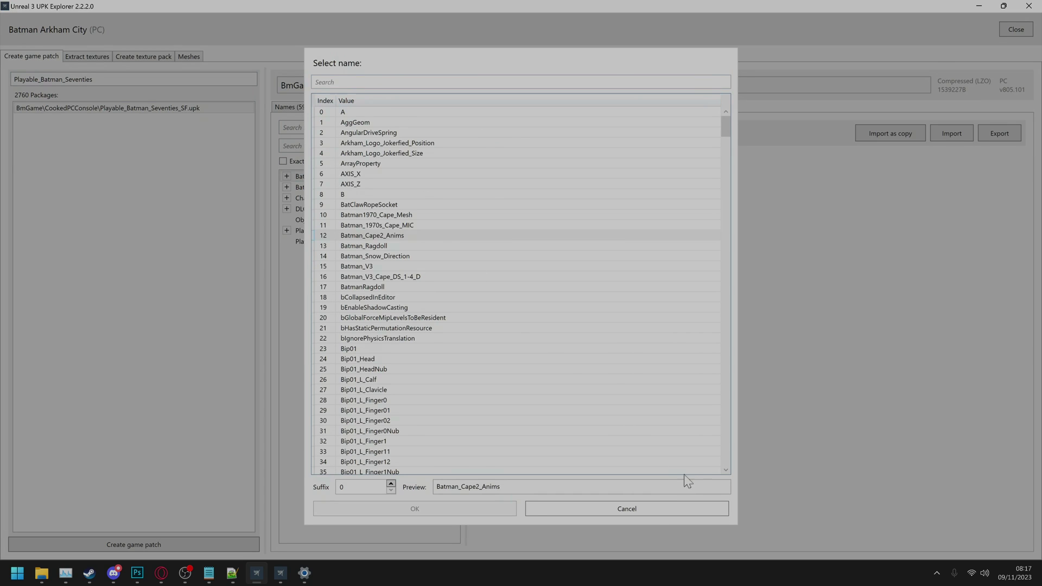
{"action": "left_click", "coordinate": [685, 508]}
Add the pasted name Batman_Seventies_Black_Cape to the package's names table
{"action": "left_click", "coordinate": [293, 107]}
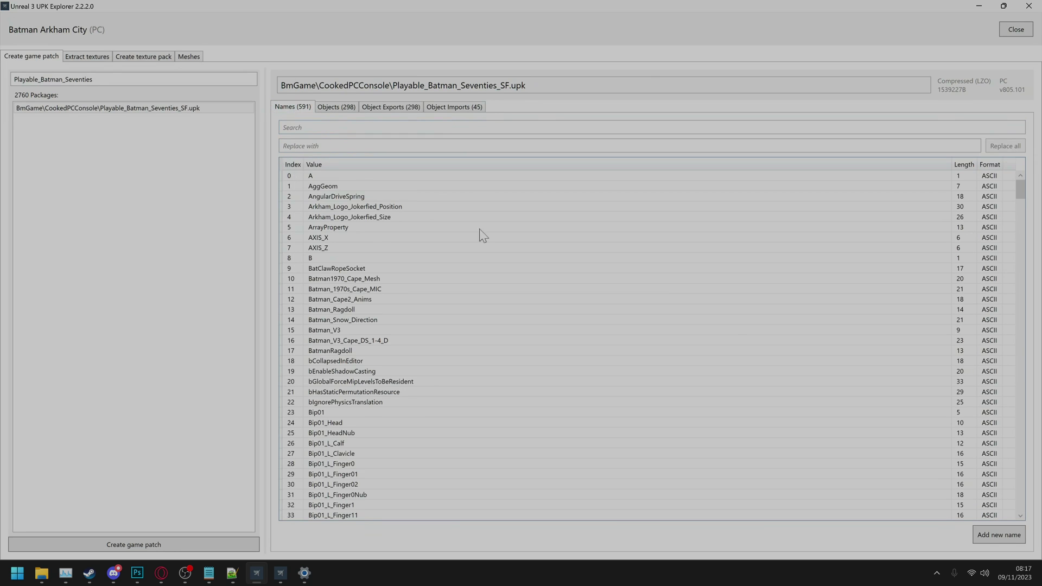
{"action": "left_click", "coordinate": [993, 535]}
{"action": "type", "text": "Batman_Seventies_Black_Cape"}
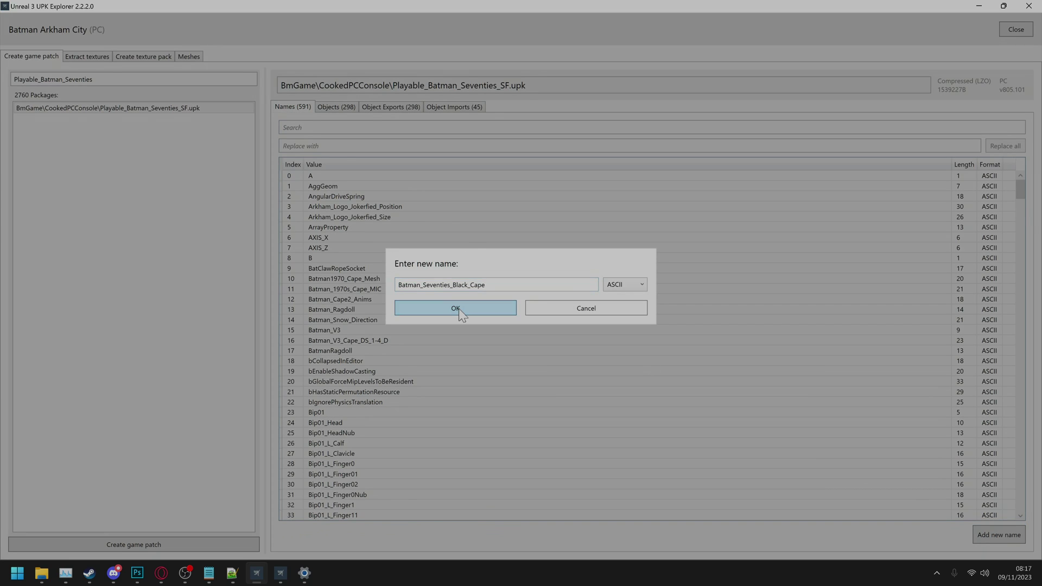
{"action": "left_click", "coordinate": [459, 309]}
Rename Batman_Cape2_Anims to Batman_Seventies_Black_Cape and filter the objects by 'material'
{"action": "left_click", "coordinate": [336, 107]}
{"action": "left_click", "coordinate": [580, 135]}
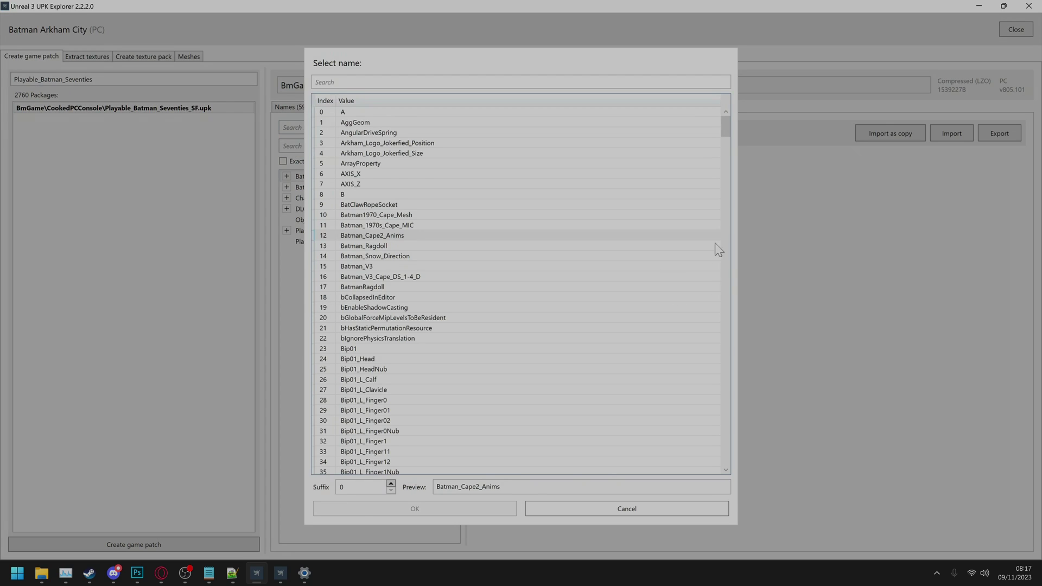
{"action": "left_click_drag", "start_coordinate": [725, 128], "coordinate": [734, 436]}
{"action": "left_click", "coordinate": [624, 462]}
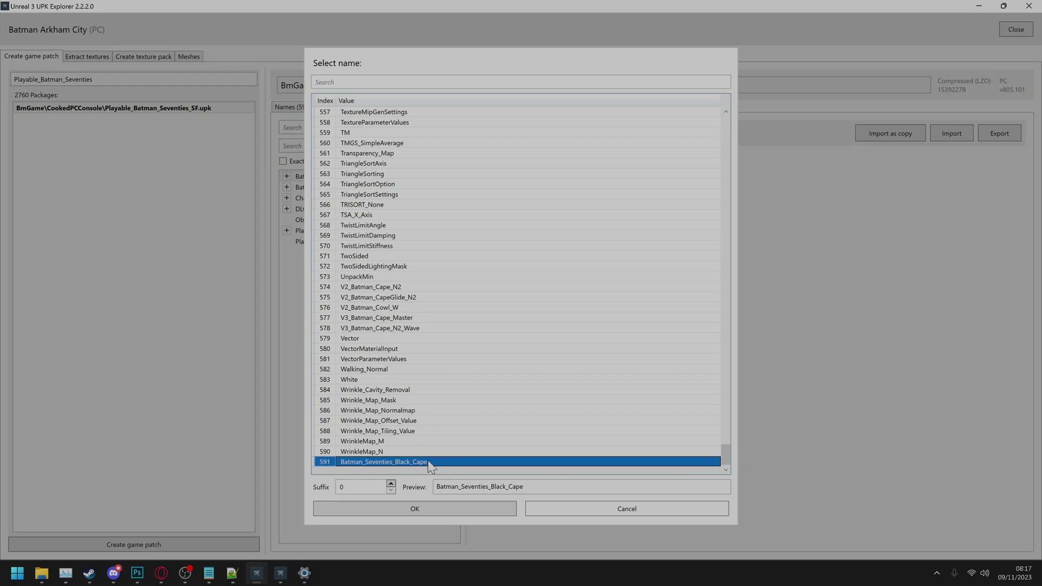
{"action": "left_click", "coordinate": [417, 509]}
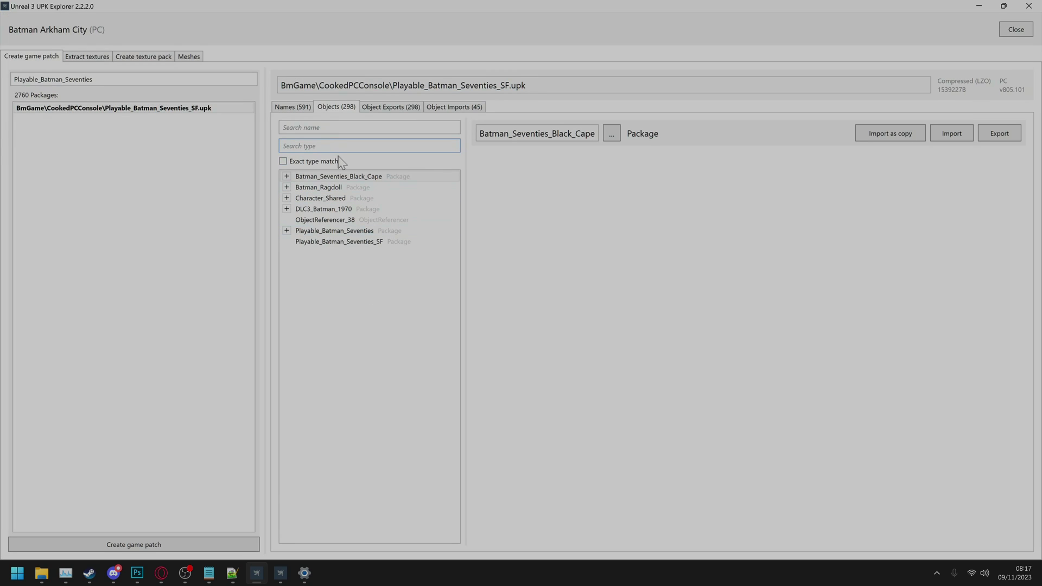
{"action": "type", "text": "materialin"}
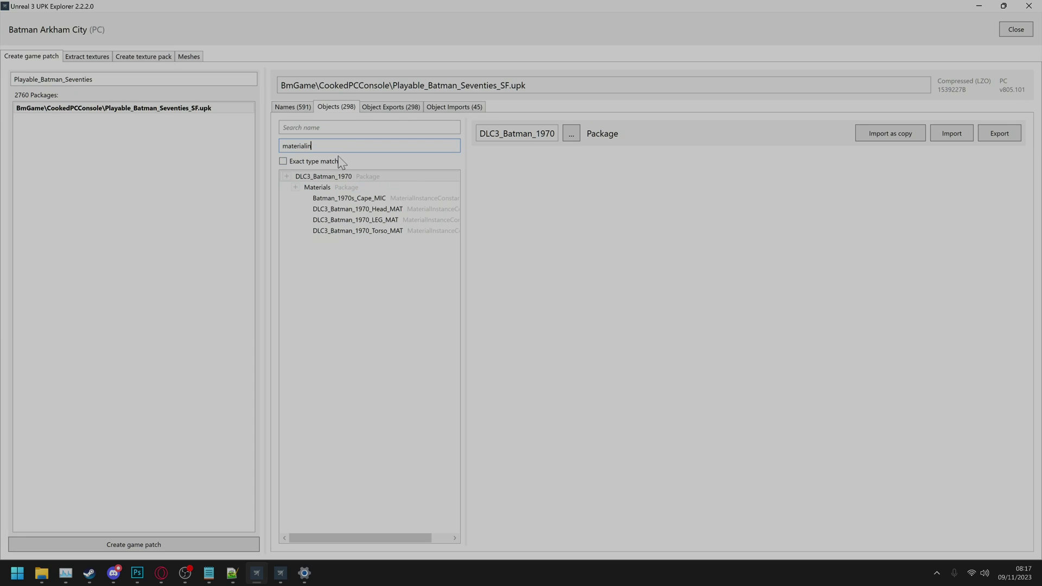
In Playable_Batman_Seventies_SF, set Batman_1970s_Cape_MIC's Cape_Color R, G and B each to 0.002
{"action": "left_click", "coordinate": [375, 198]}
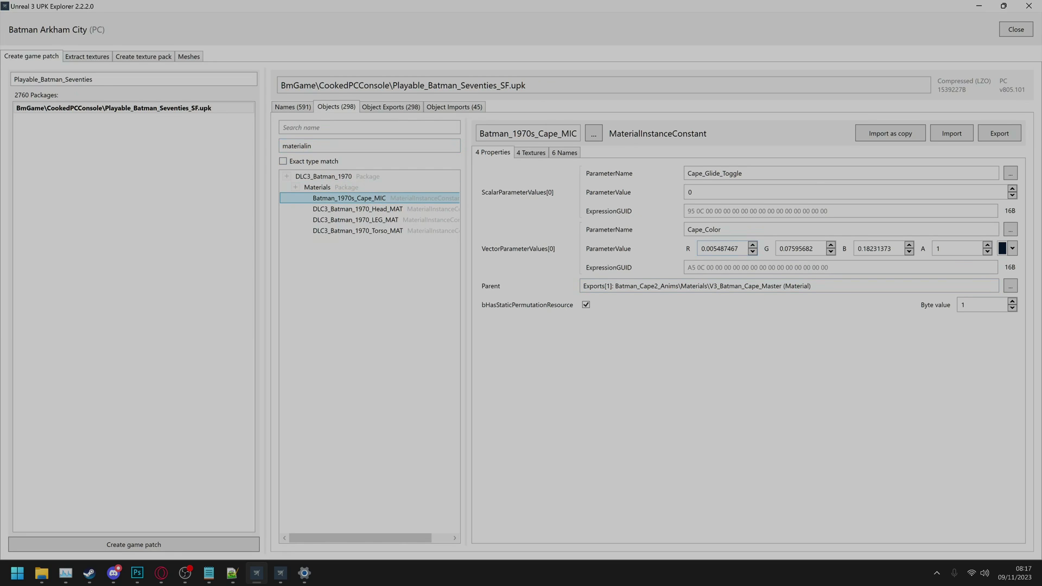
{"action": "left_click", "coordinate": [724, 254]}
{"action": "type", "text": "0.002"}
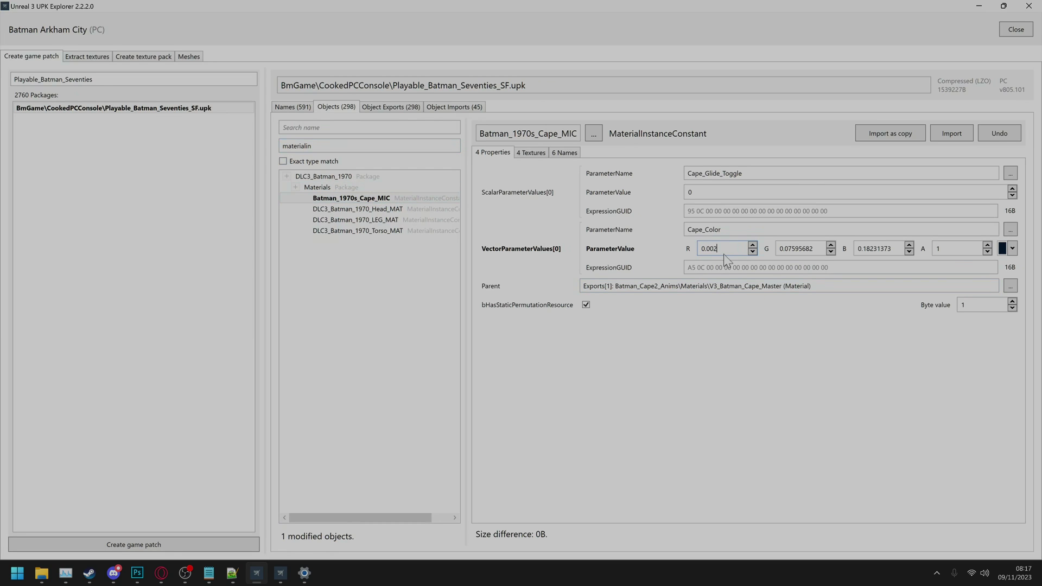
{"action": "left_click", "coordinate": [778, 251]}
{"action": "type", "text": "0.002"}
{"action": "left_click", "coordinate": [876, 248]}
{"action": "type", "text": "0.002"}
{"action": "left_click", "coordinate": [134, 545]}
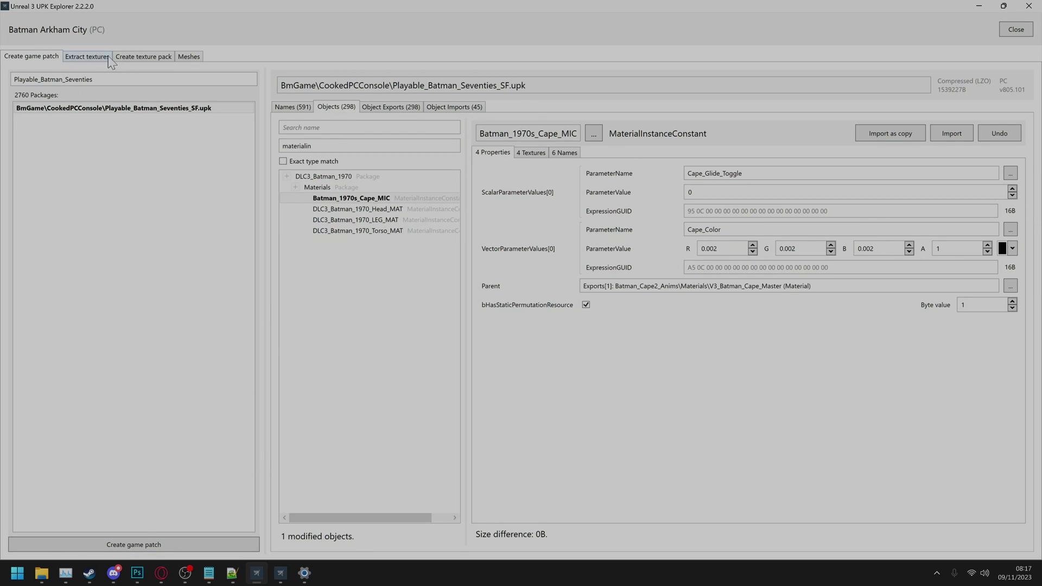
Set the TFC Installer's game folder to Batman Arkham City GOTY
{"action": "left_click", "coordinate": [282, 573]}
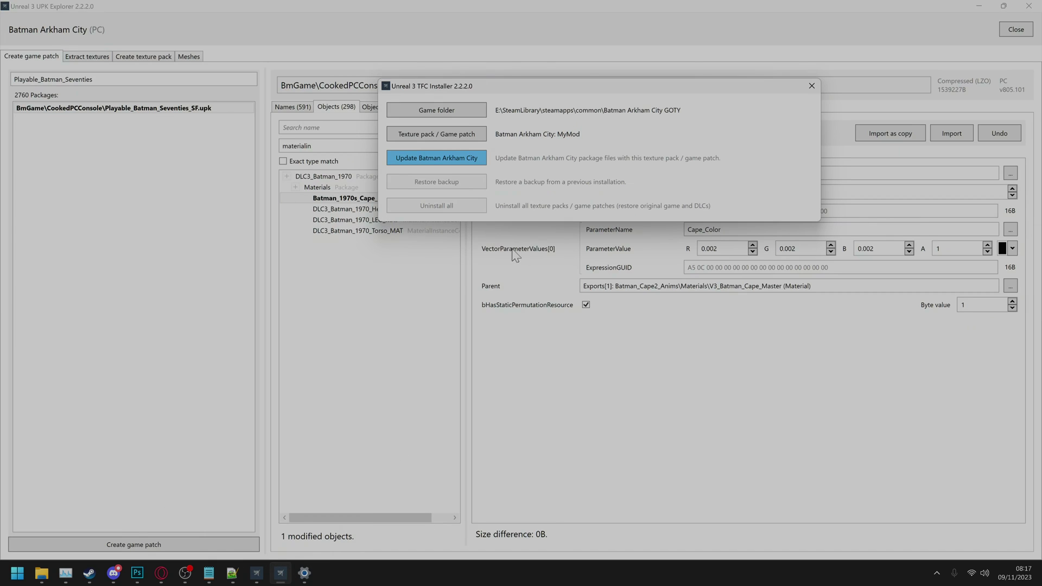
{"action": "left_click", "coordinate": [443, 111]}
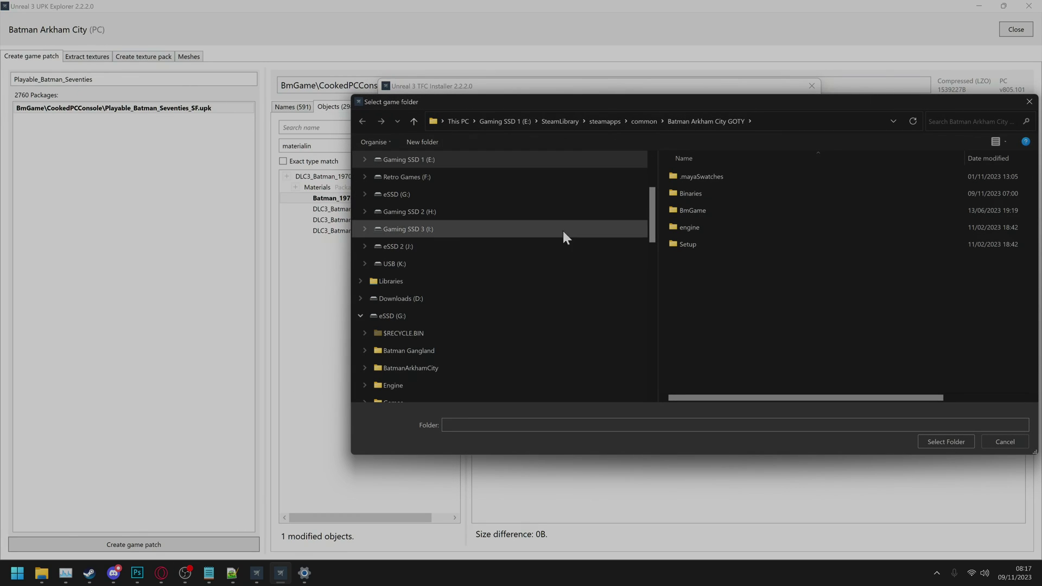
{"action": "left_click", "coordinate": [927, 435]}
Select the Batman Arkham City\MyMod folder as the texture pack / game patch
{"action": "left_click", "coordinate": [449, 135]}
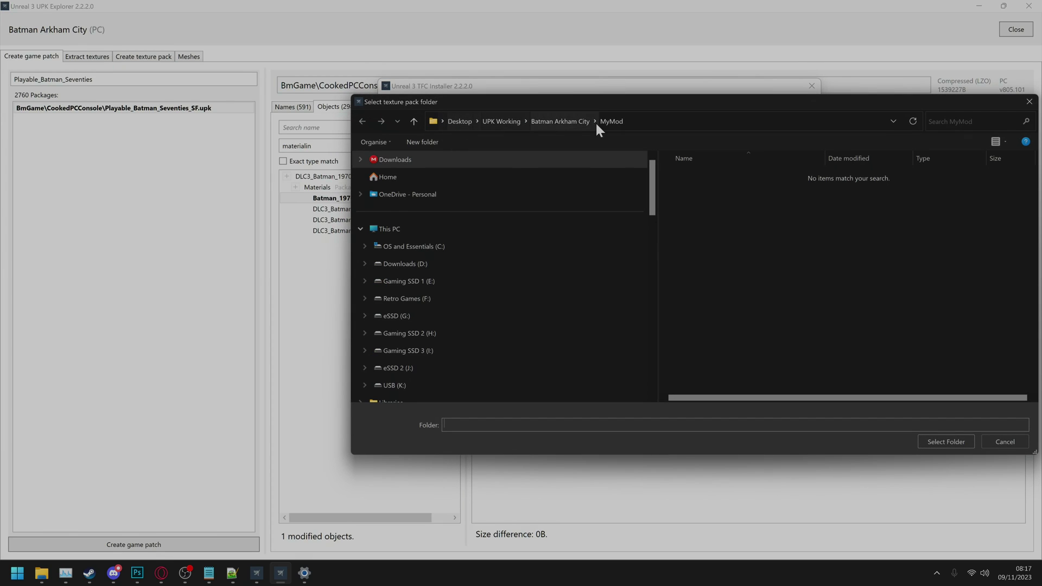
{"action": "left_click", "coordinate": [508, 119]}
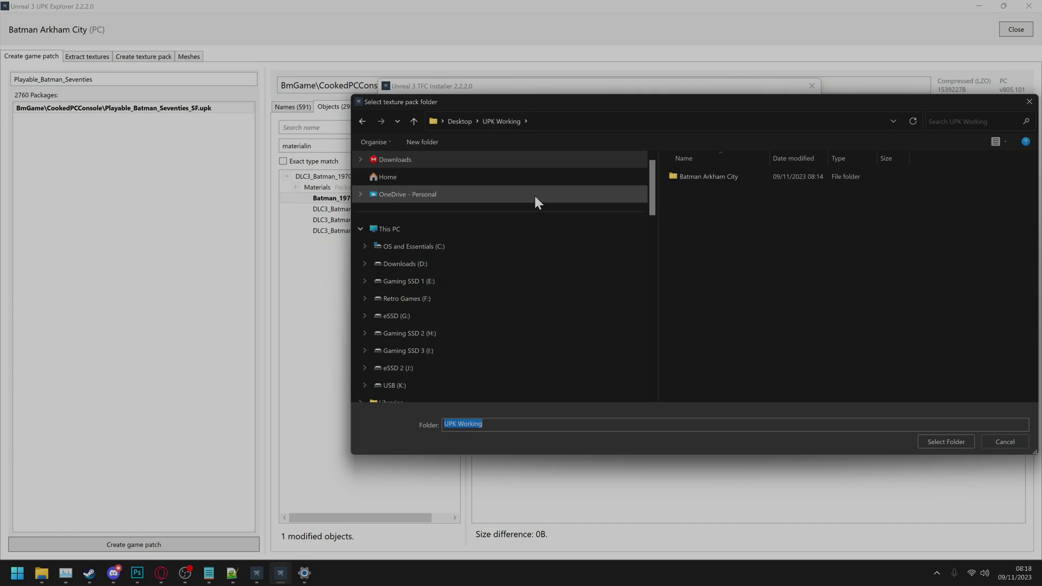
{"action": "left_click", "coordinate": [713, 177]}
{"action": "double_click", "coordinate": [713, 178]}
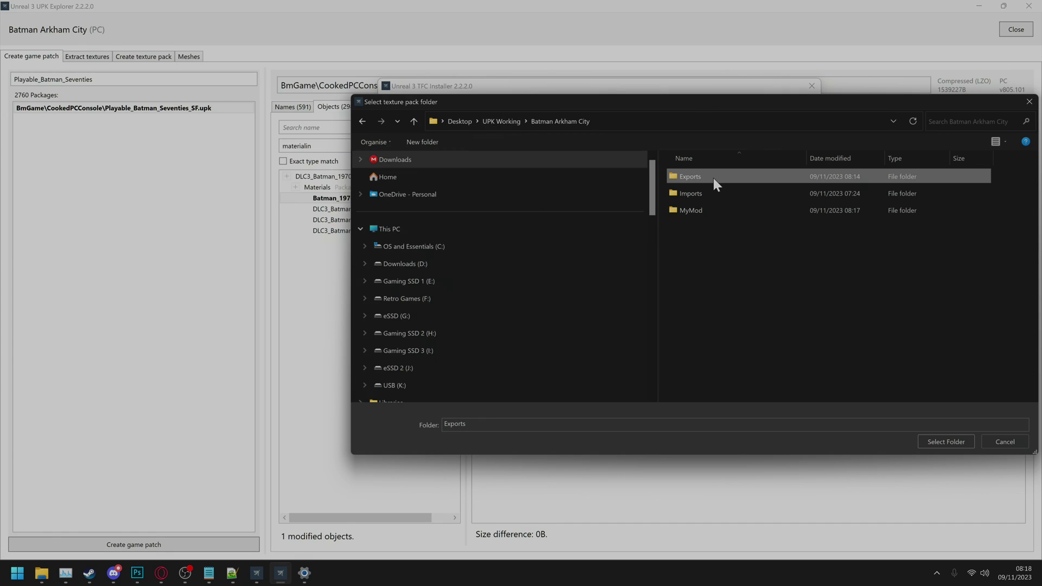
{"action": "left_click", "coordinate": [708, 205]}
{"action": "double_click", "coordinate": [708, 206]}
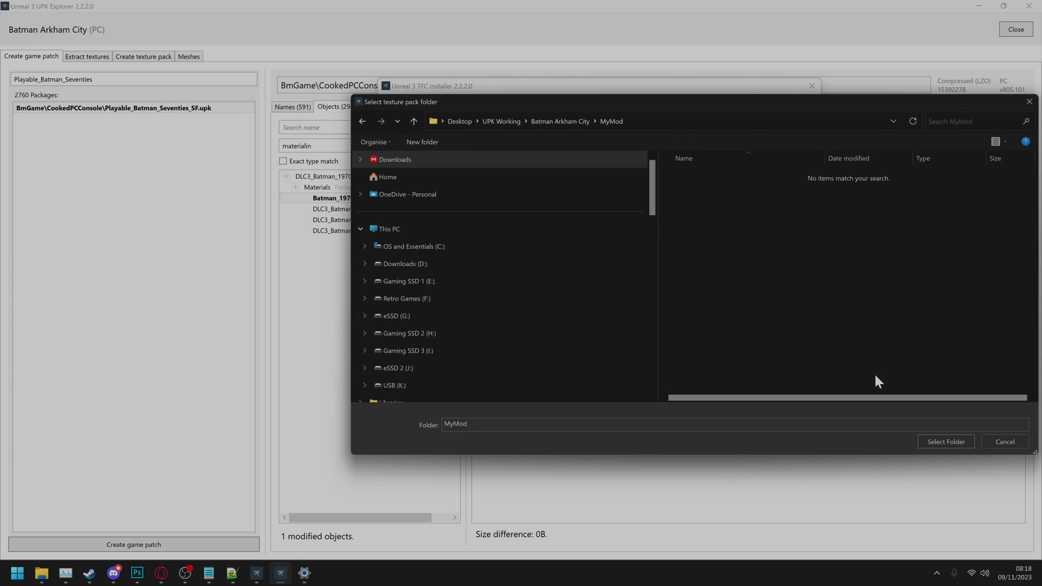
{"action": "left_click", "coordinate": [944, 442]}
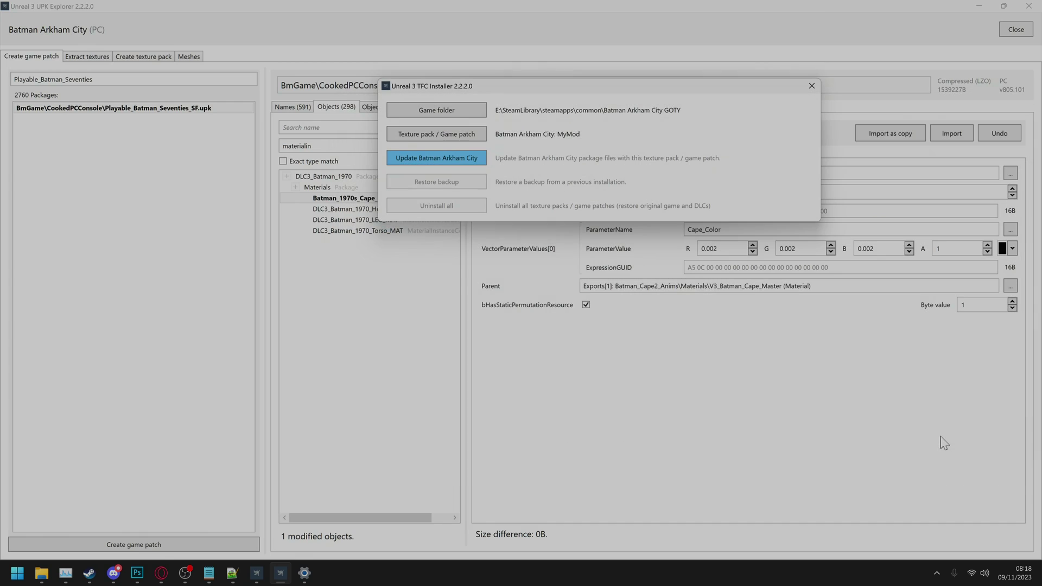
Apply the patch to Batman Arkham City, updating 3 package files
{"action": "left_click", "coordinate": [431, 161]}
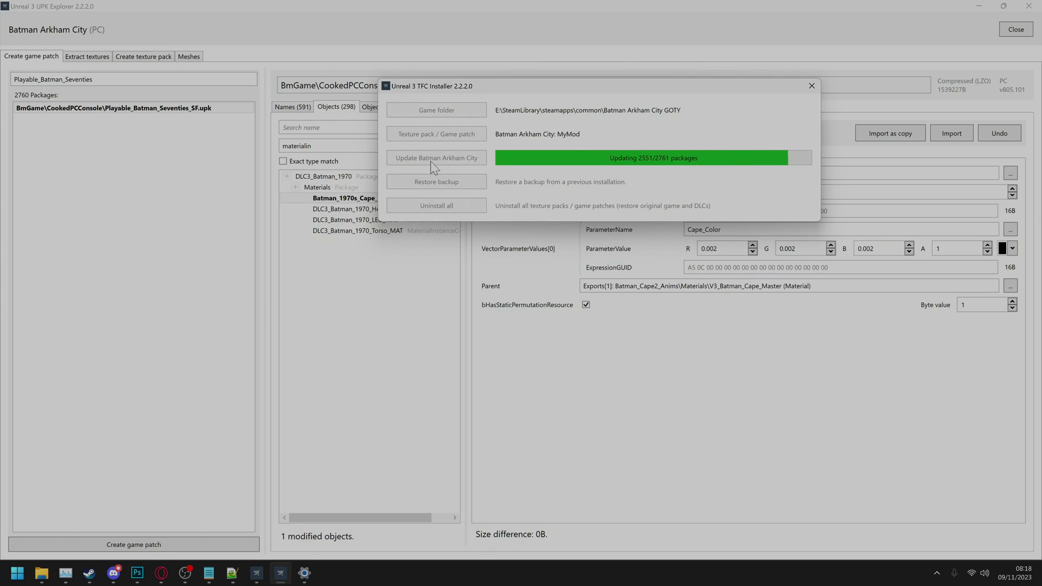
{"action": "mouse_move", "coordinate": [89, 573]}
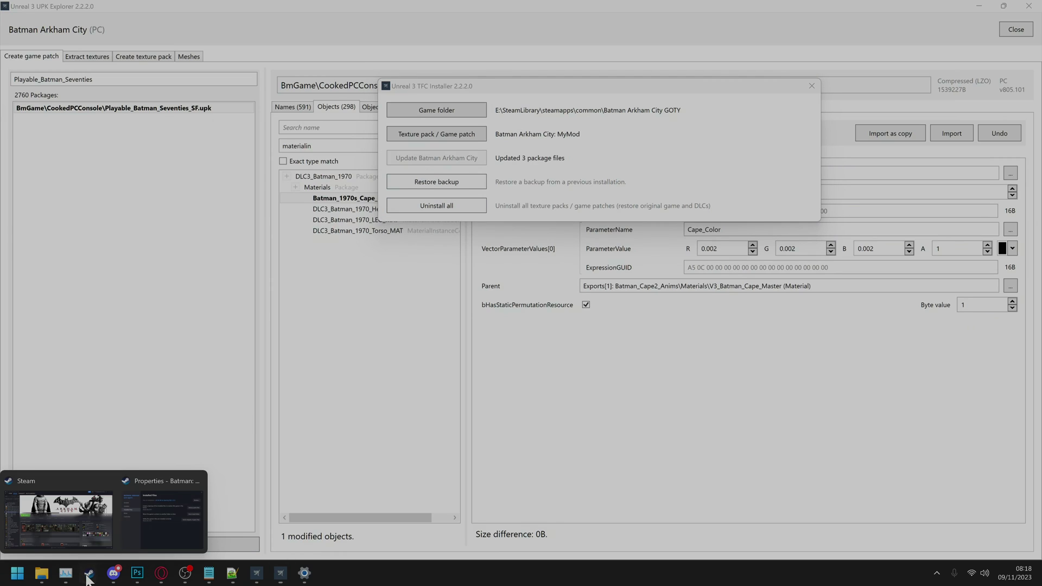
{"action": "left_click", "coordinate": [81, 537]}
Launch Batman: Arkham City GOTY from Steam, choosing to play the game itself
{"action": "left_click", "coordinate": [201, 234]}
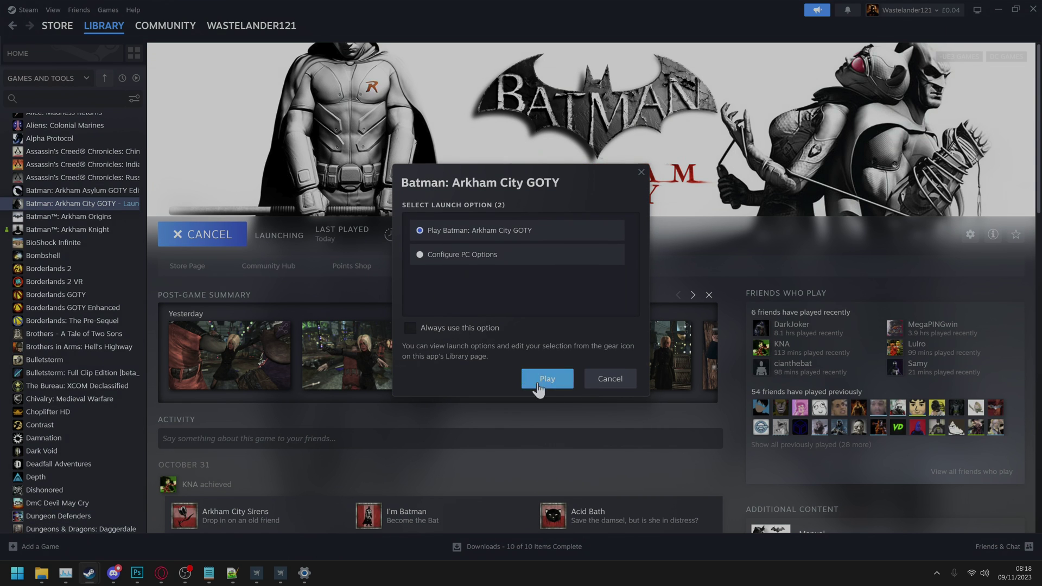
{"action": "left_click", "coordinate": [542, 377]}
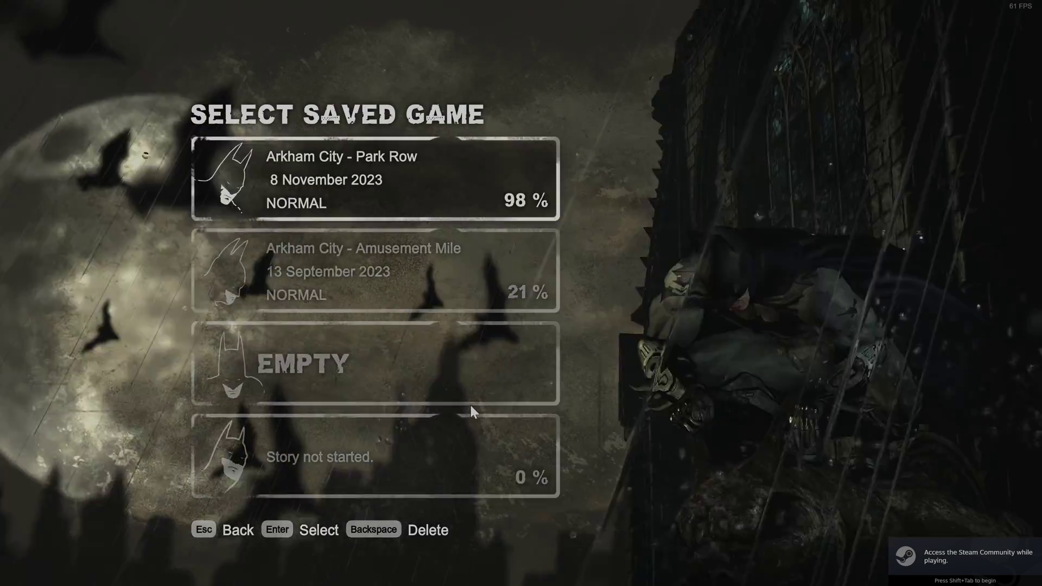
Load the first saved game and cycle Batman's suits to the 1970's Batsuit
{"action": "left_click", "coordinate": [435, 180]}
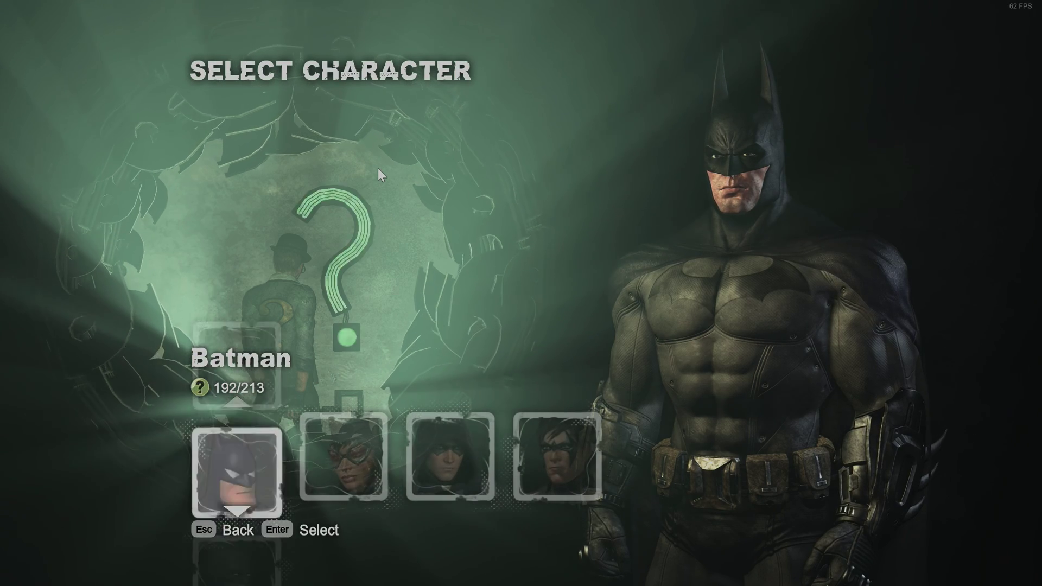
{"action": "key", "text": "Down"}
{"action": "key", "text": "Down"}
{"action": "key", "text": "Down"}
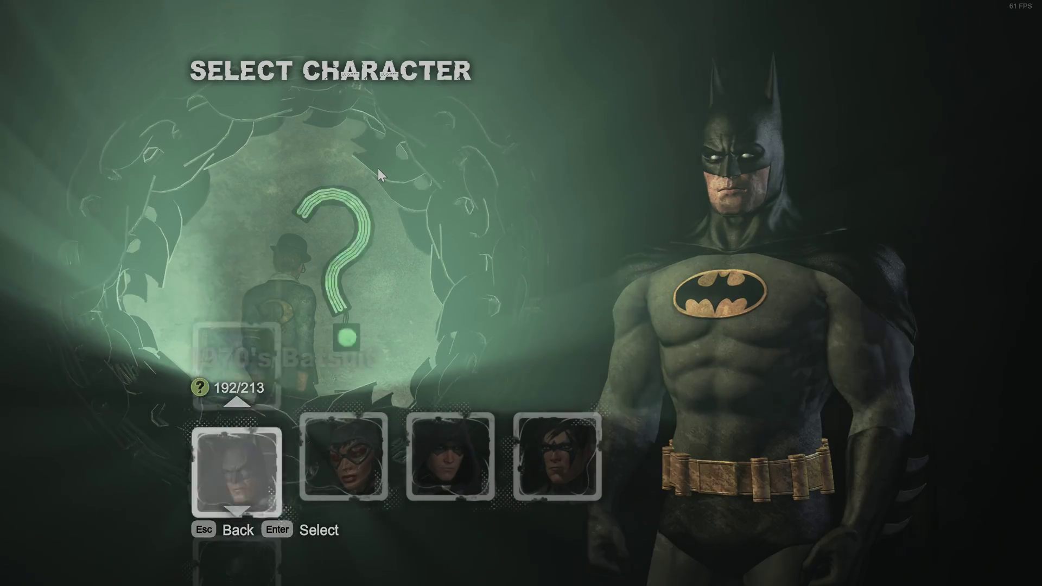
{"action": "key", "text": "Down"}
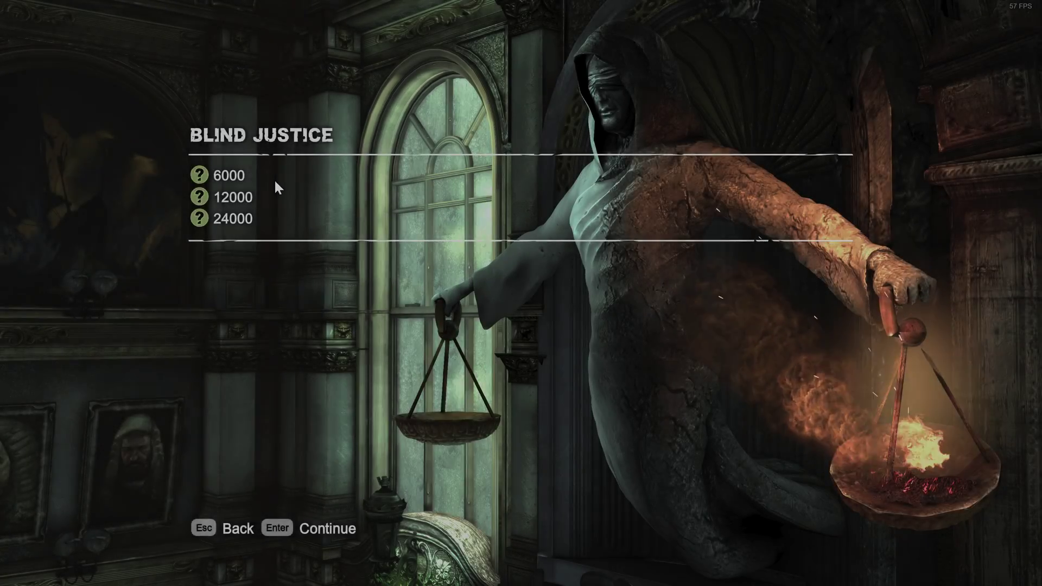
Continue past the Blind Justice info screen to start the challenge
{"action": "key", "text": "Return"}
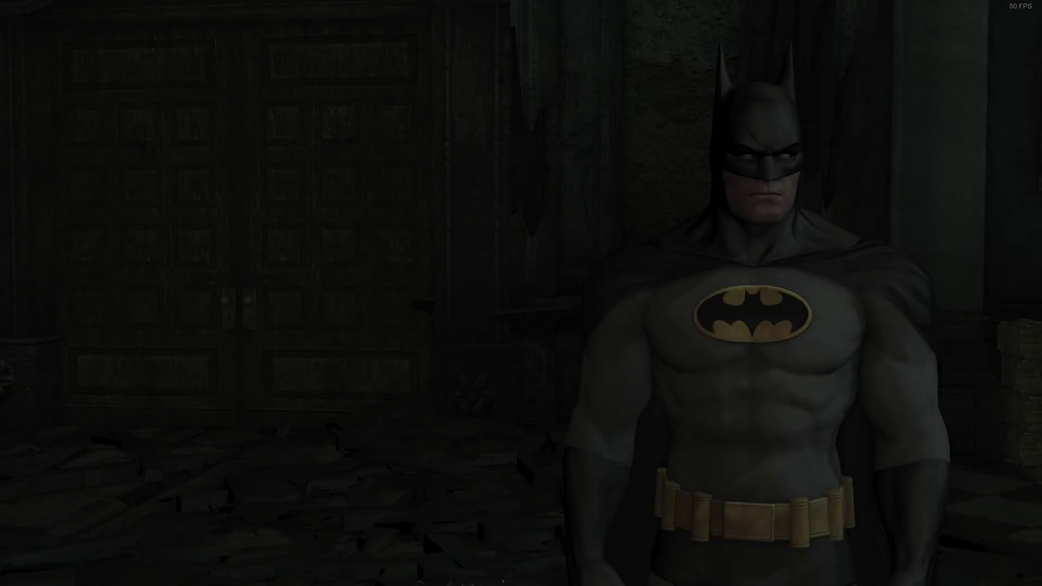